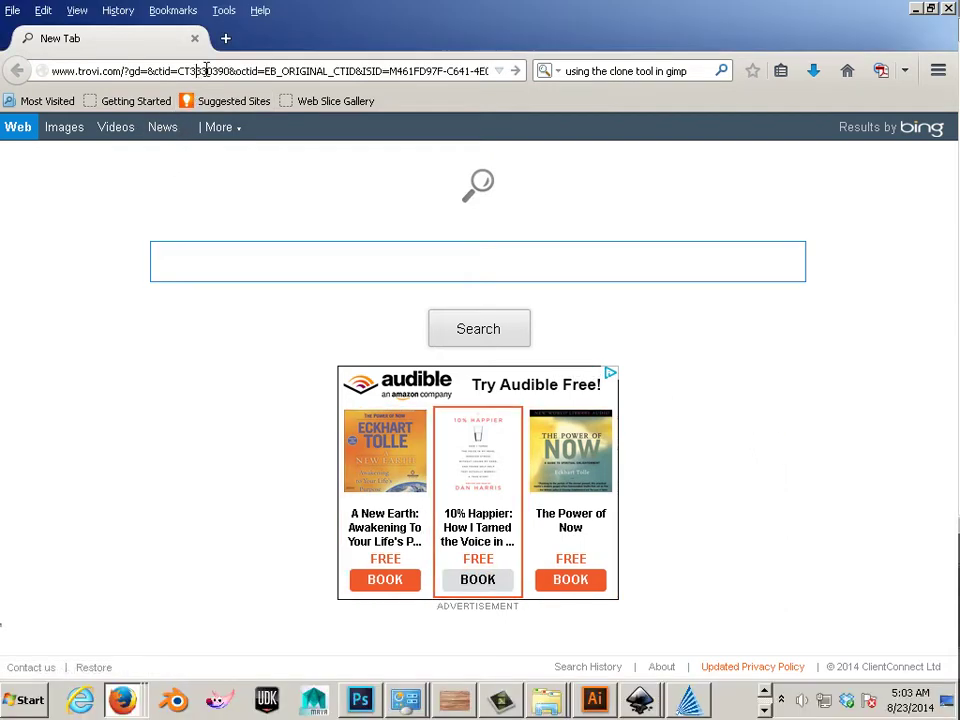
{"action": "triple_click", "coordinate": [210, 70]}
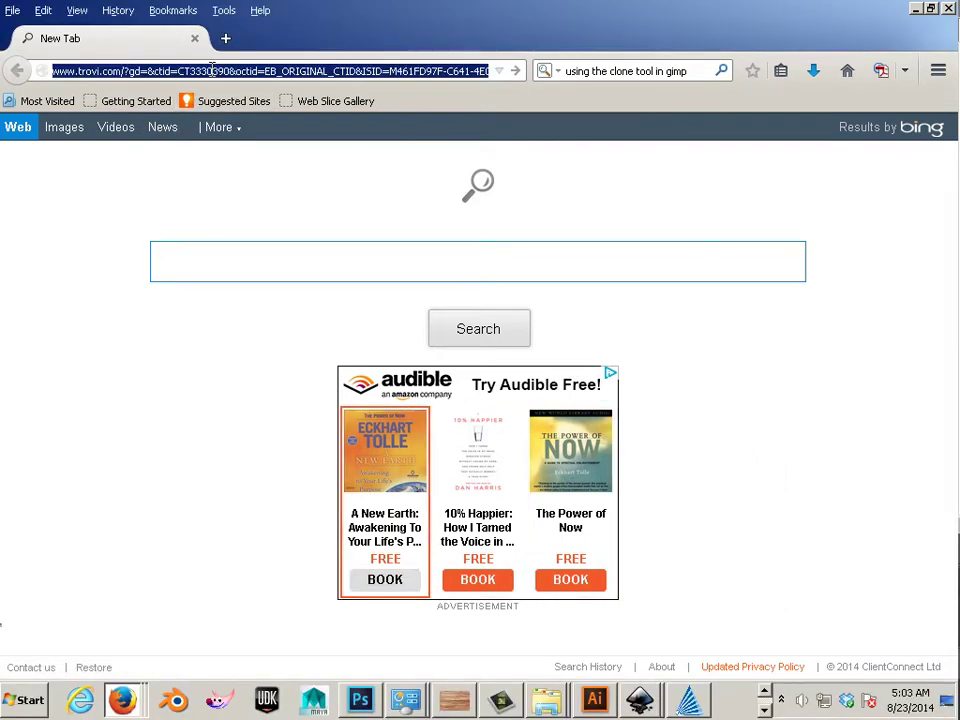
{"action": "type", "text": "www"}
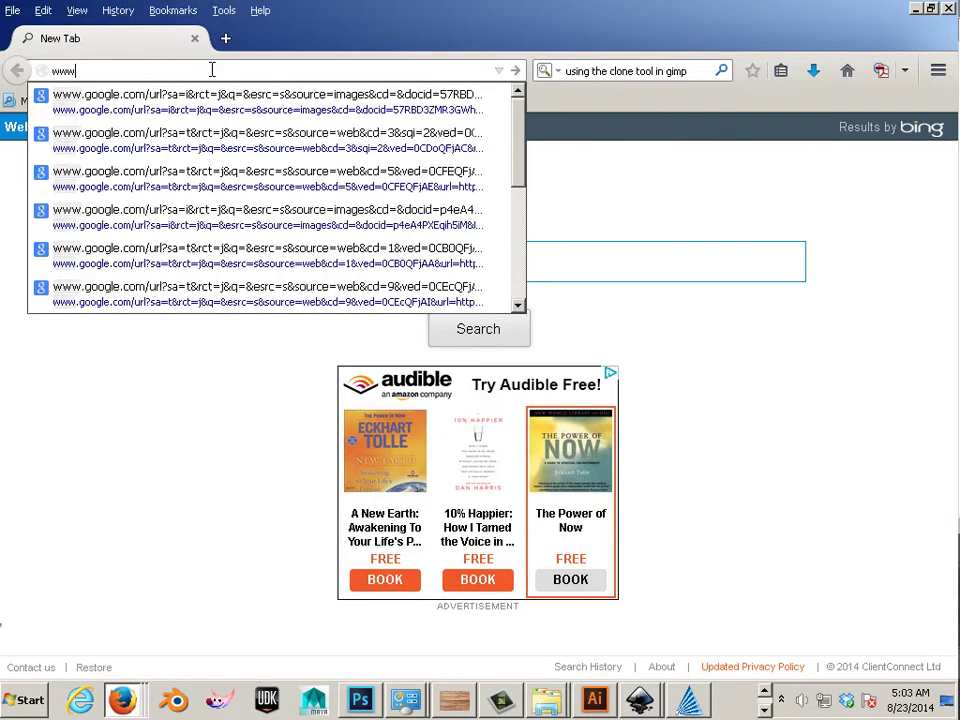
{"action": "type", "text": ".google.com/"}
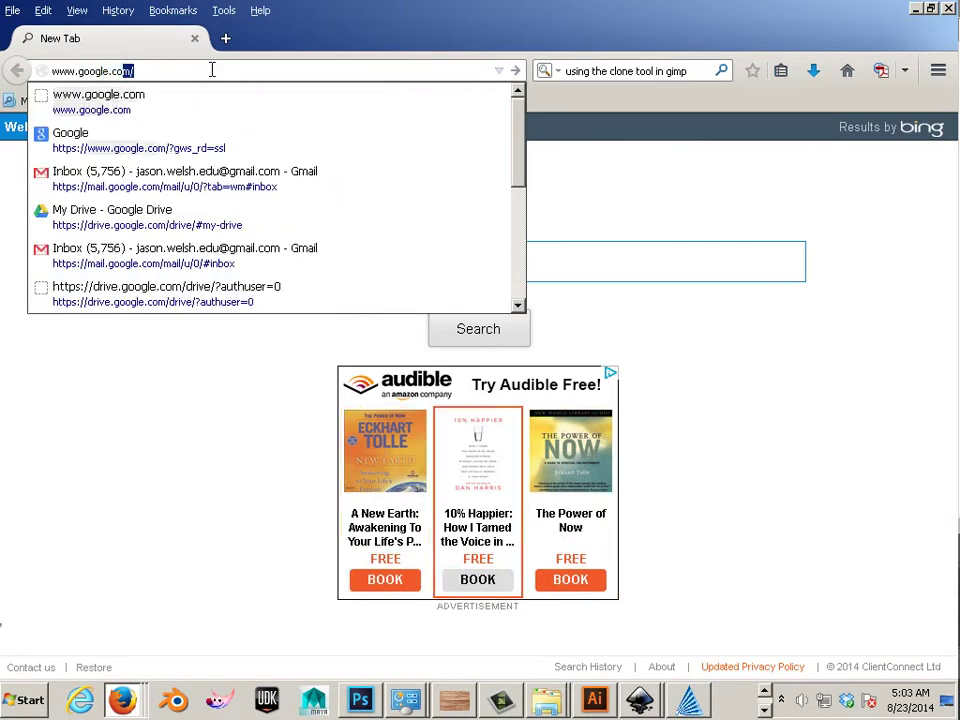
{"action": "key", "text": "Return"}
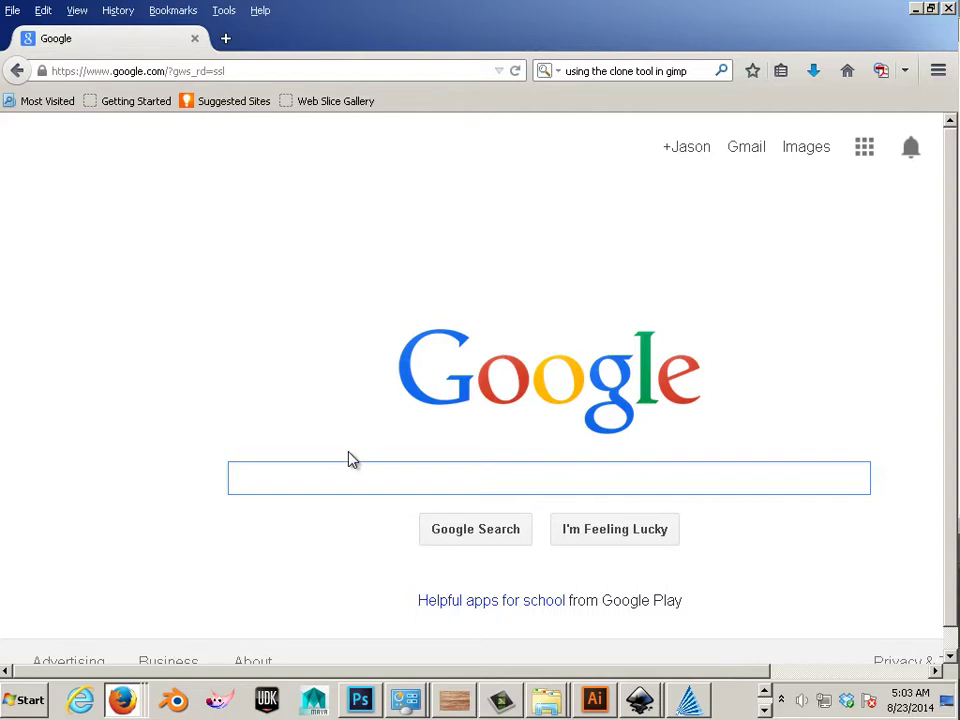
Search for 'wood texture' and show the Search tools filters
{"action": "type", "text": "wood"}
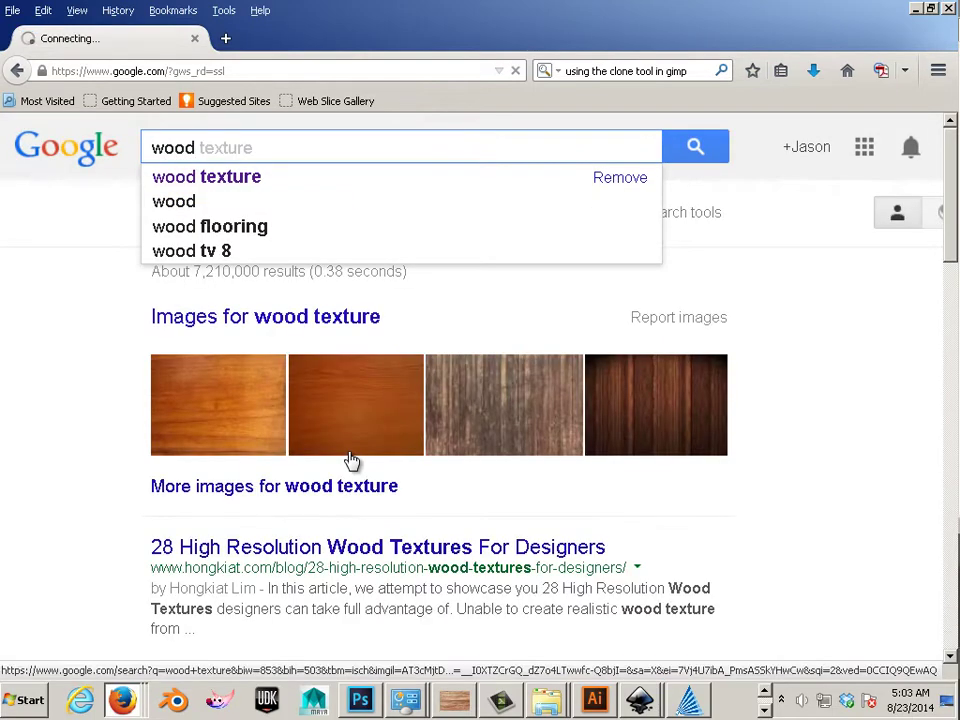
{"action": "key", "text": "Tab"}
{"action": "key", "text": "Return"}
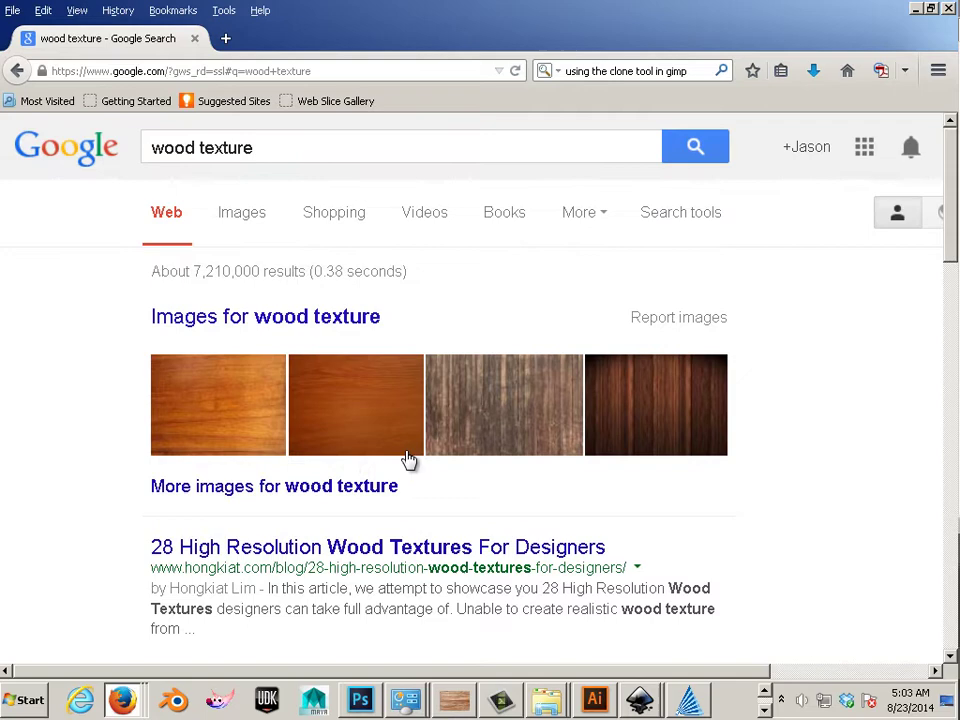
{"action": "left_click", "coordinate": [690, 218]}
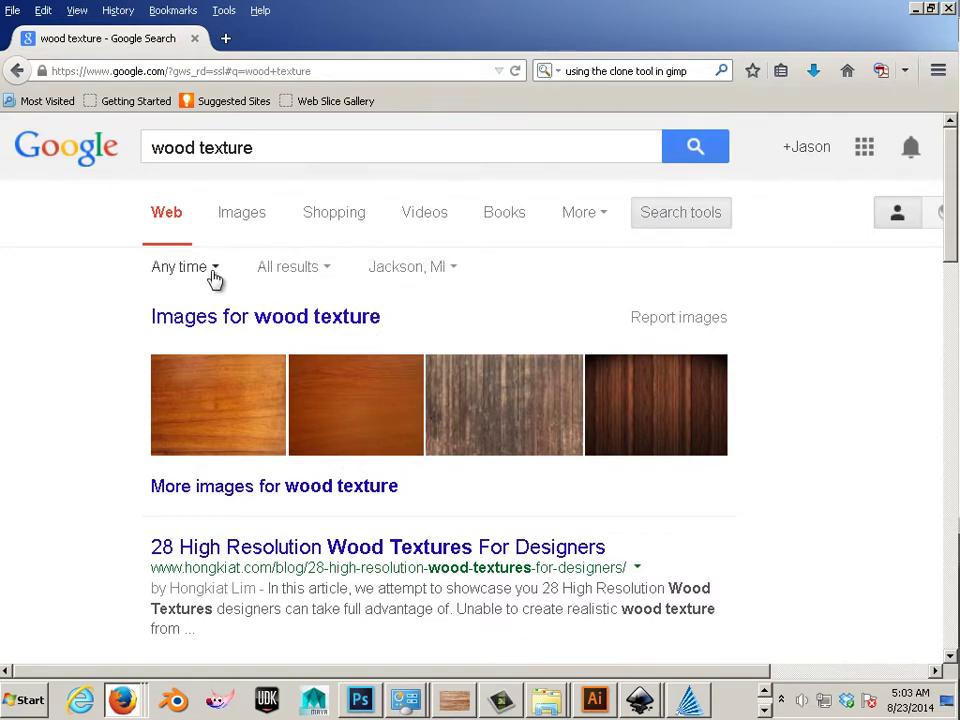
Switch to image results and limit them to images larger than 4 MP
{"action": "left_click", "coordinate": [242, 216]}
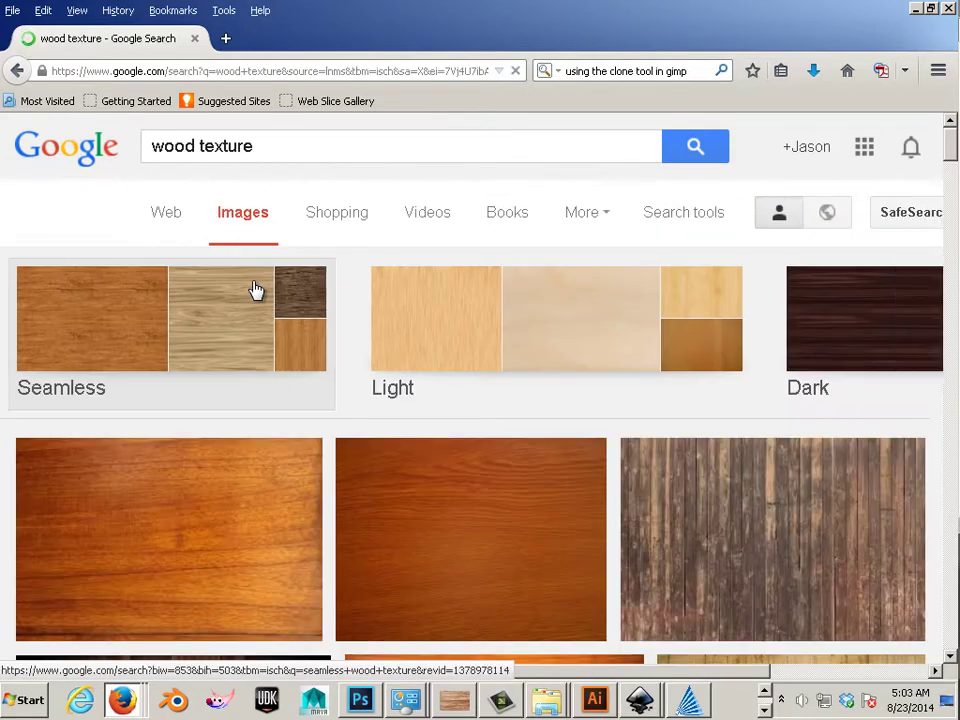
{"action": "left_click", "coordinate": [640, 220]}
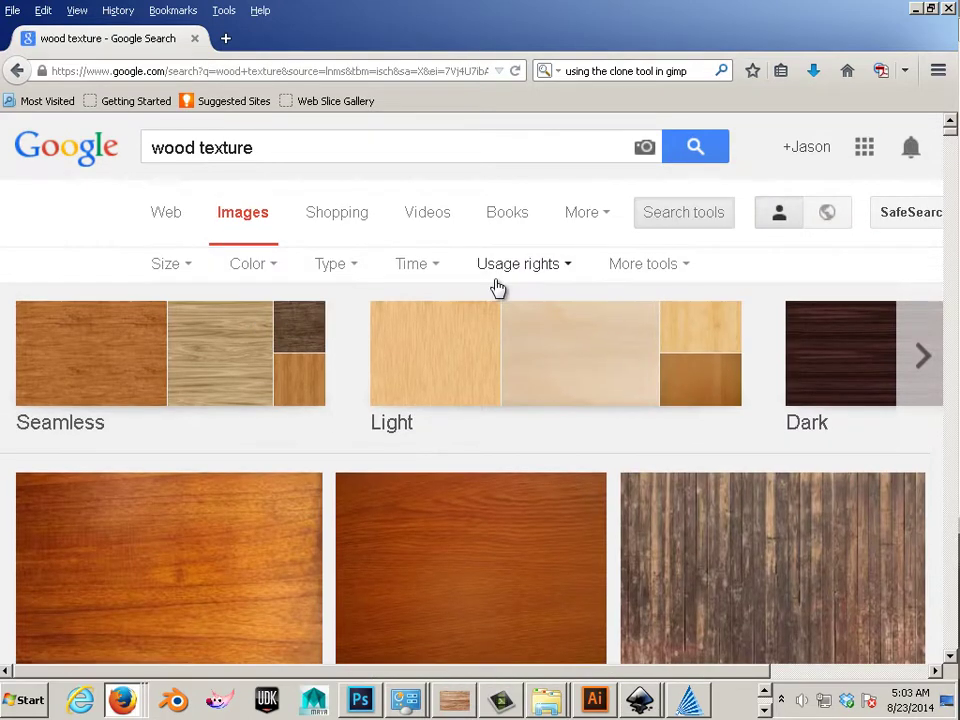
{"action": "left_click", "coordinate": [189, 270]}
{"action": "mouse_move", "coordinate": [192, 435]}
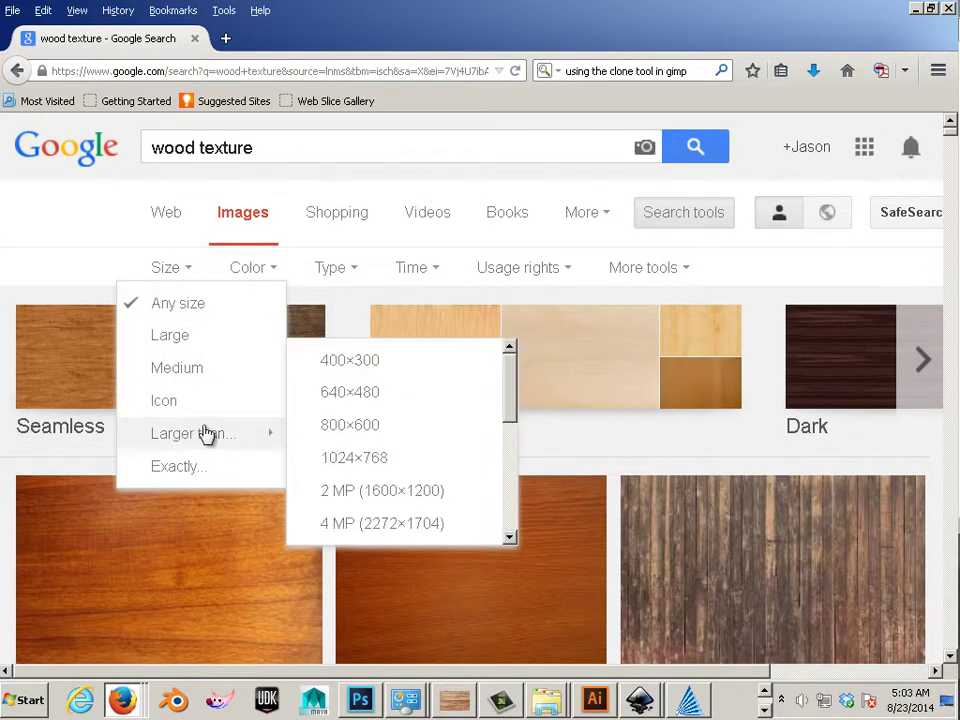
{"action": "scroll", "coordinate": [420, 440], "scroll_direction": "down", "scroll_amount": 2}
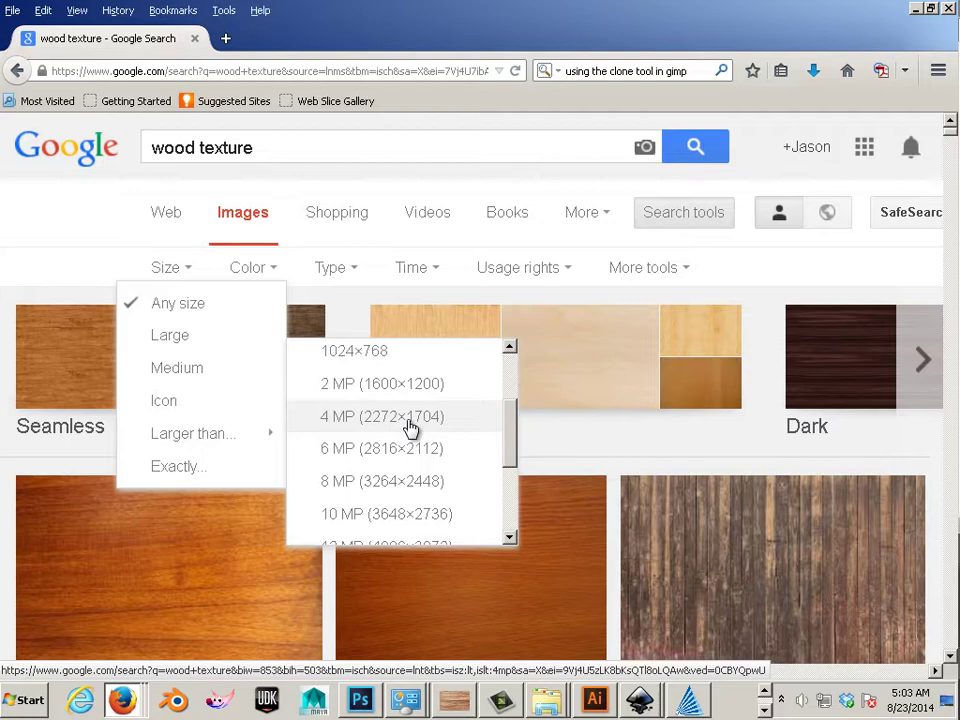
{"action": "left_click", "coordinate": [409, 420]}
Reopen the size filter choices and browse down through the large wood texture images
{"action": "scroll", "coordinate": [416, 443], "scroll_direction": "down", "scroll_amount": 5}
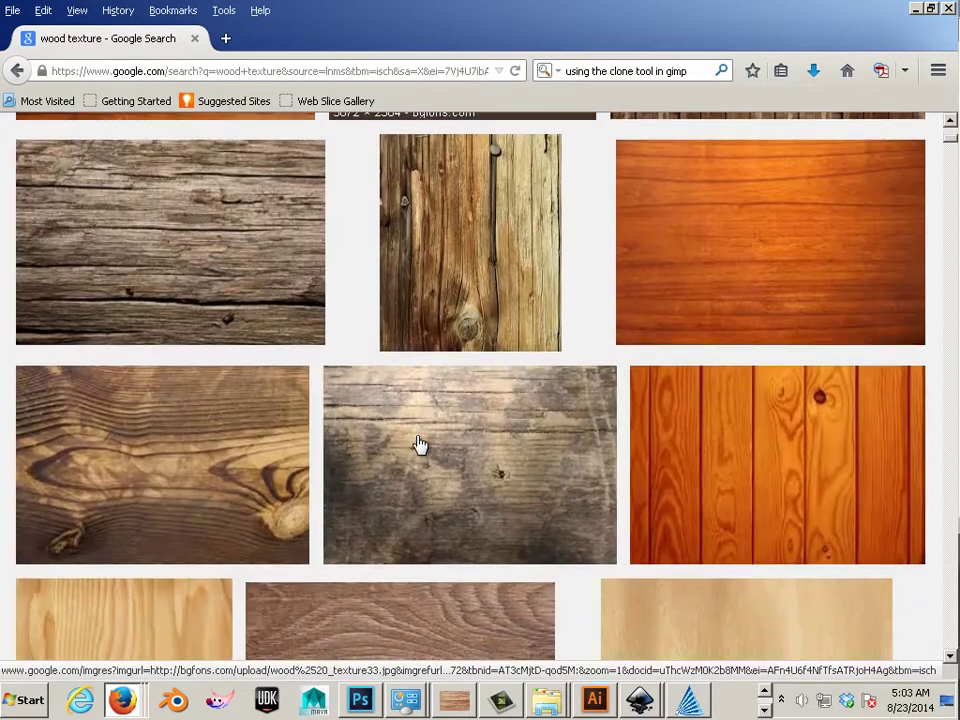
{"action": "scroll", "coordinate": [418, 445], "scroll_direction": "up", "scroll_amount": 5}
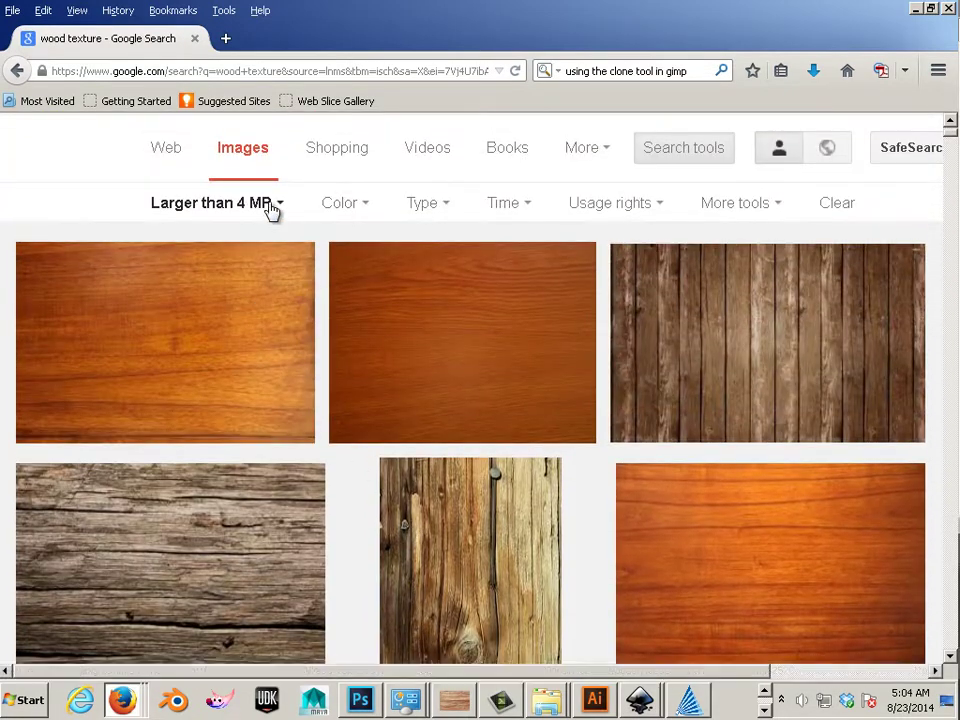
{"action": "left_click", "coordinate": [270, 205]}
{"action": "mouse_move", "coordinate": [279, 379]}
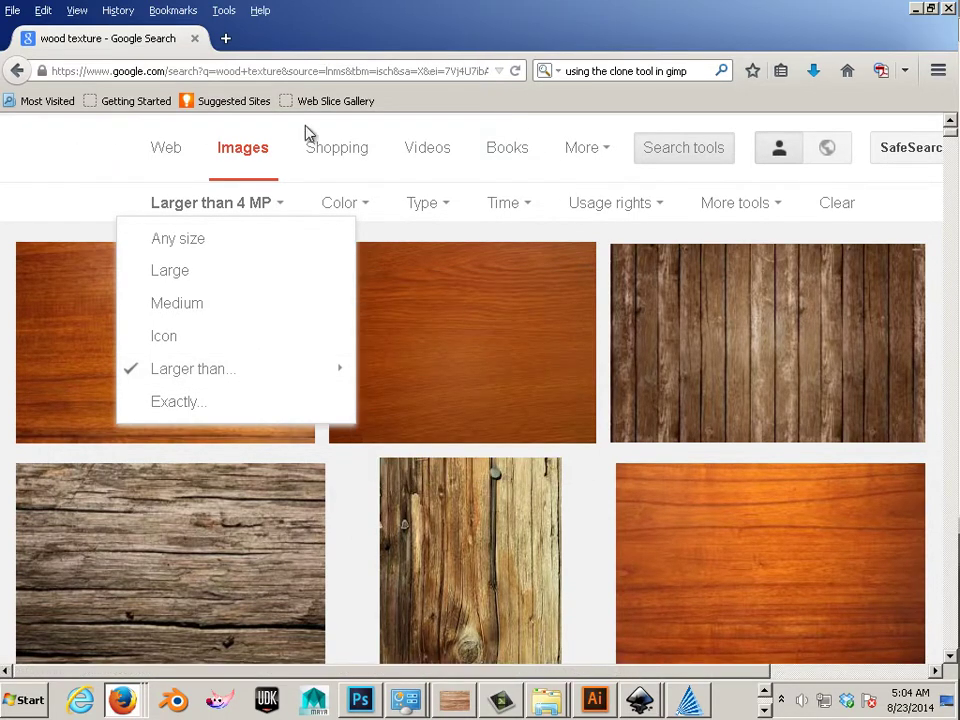
{"action": "scroll", "coordinate": [815, 355], "scroll_direction": "down", "scroll_amount": 2}
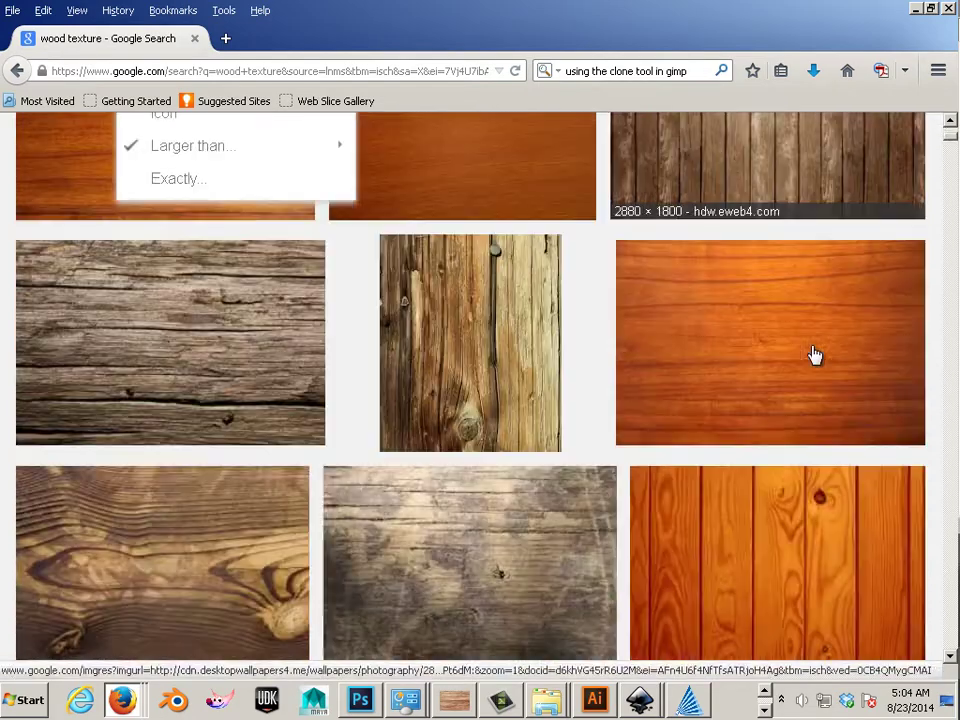
{"action": "scroll", "coordinate": [815, 355], "scroll_direction": "down", "scroll_amount": 10}
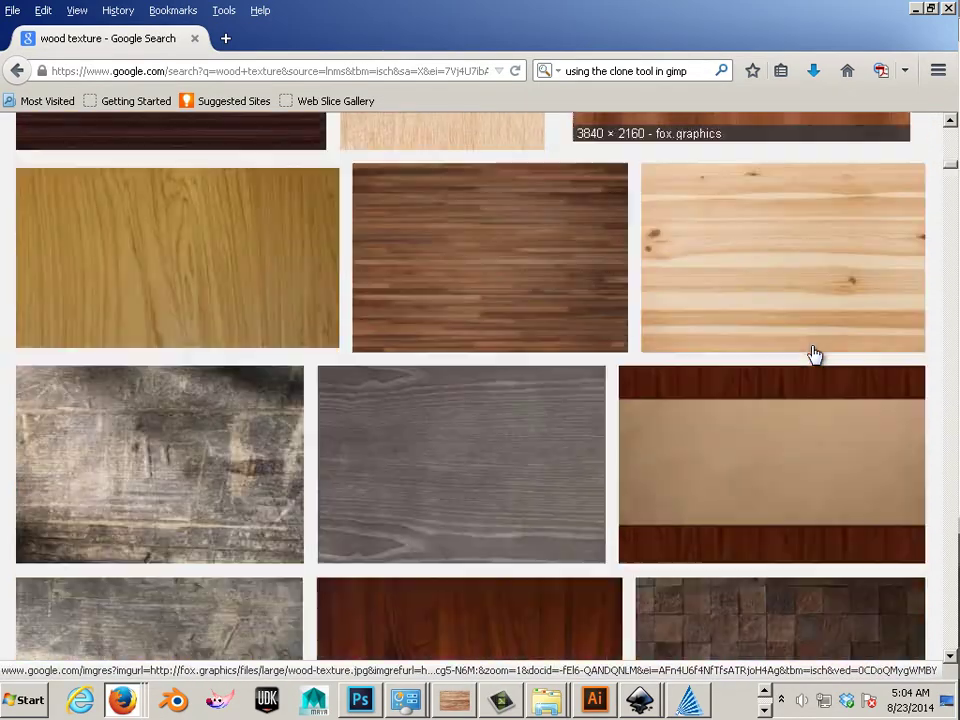
{"action": "scroll", "coordinate": [815, 355], "scroll_direction": "down", "scroll_amount": 10}
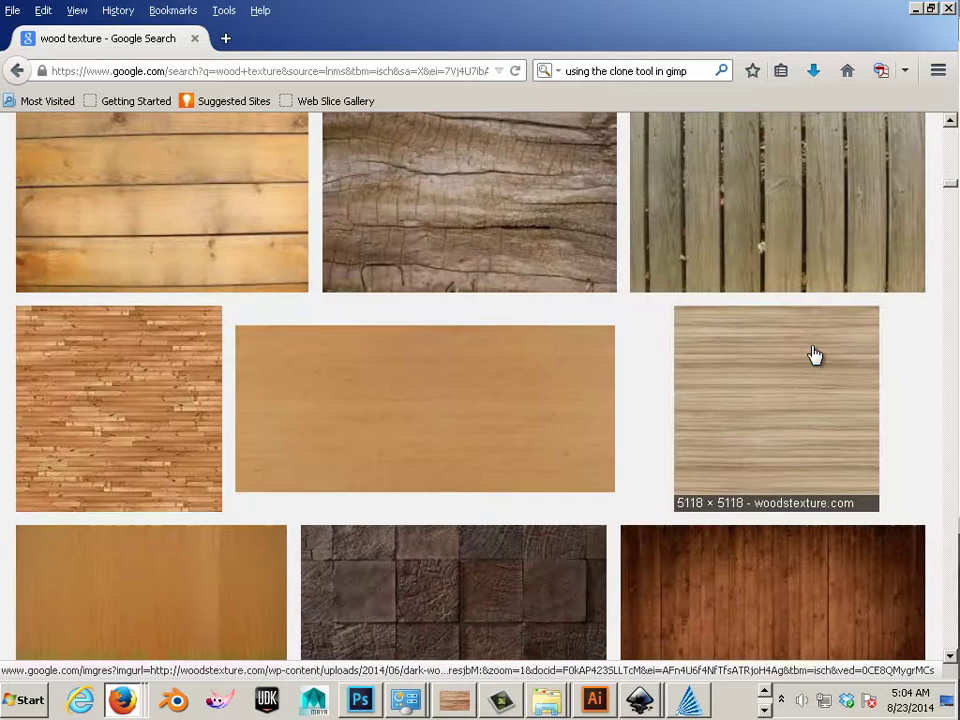
{"action": "scroll", "coordinate": [815, 355], "scroll_direction": "down", "scroll_amount": 10}
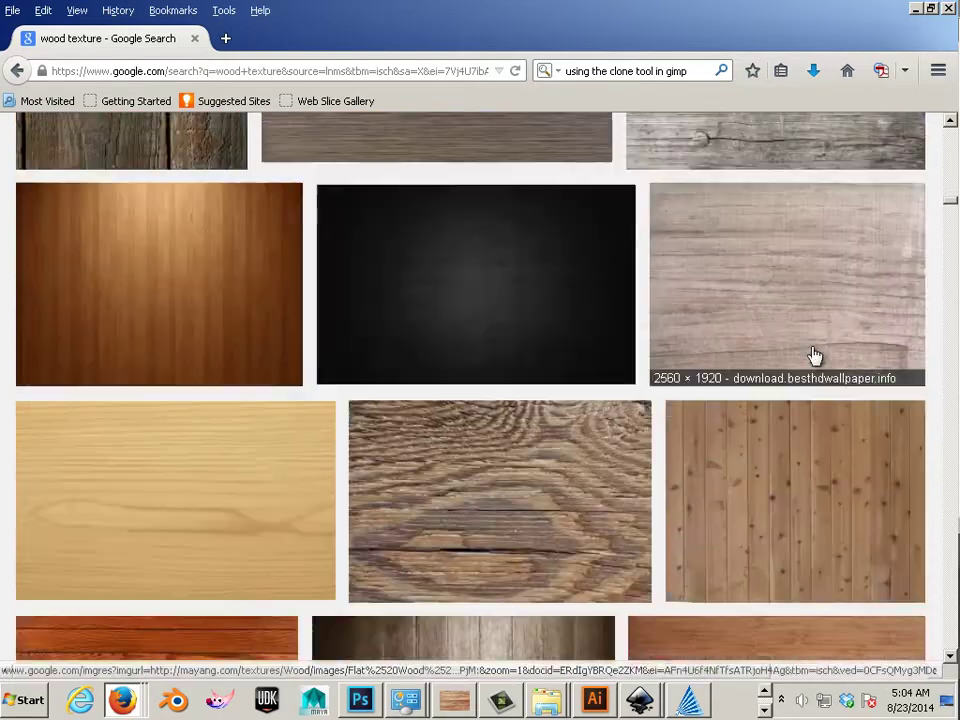
{"action": "scroll", "coordinate": [815, 355], "scroll_direction": "down", "scroll_amount": 10}
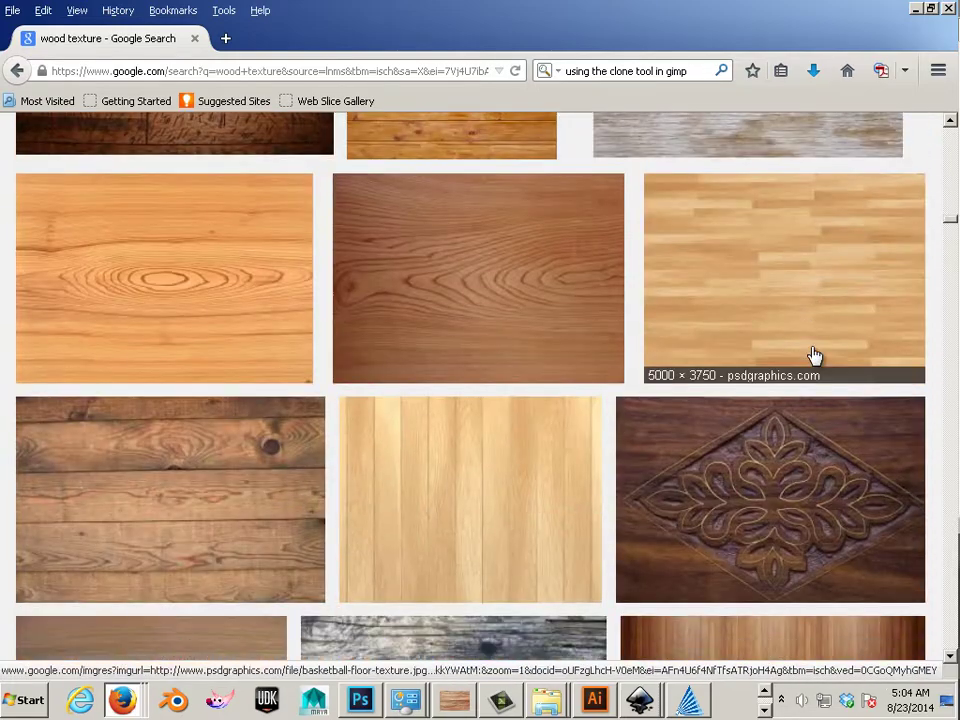
{"action": "scroll", "coordinate": [815, 355], "scroll_direction": "down", "scroll_amount": 10}
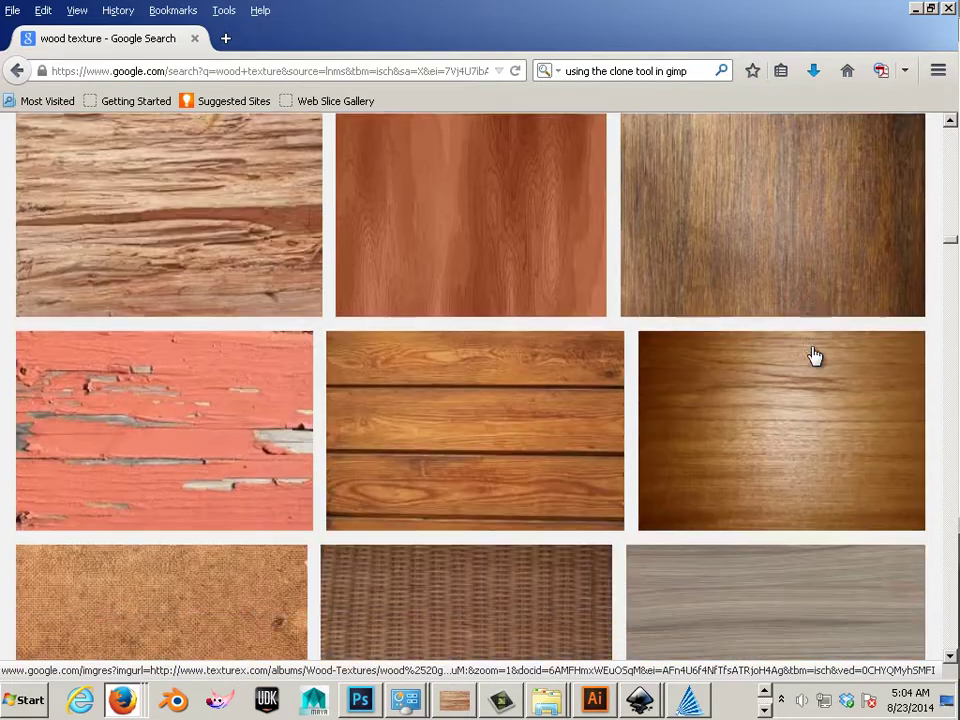
{"action": "scroll", "coordinate": [815, 355], "scroll_direction": "down", "scroll_amount": 10}
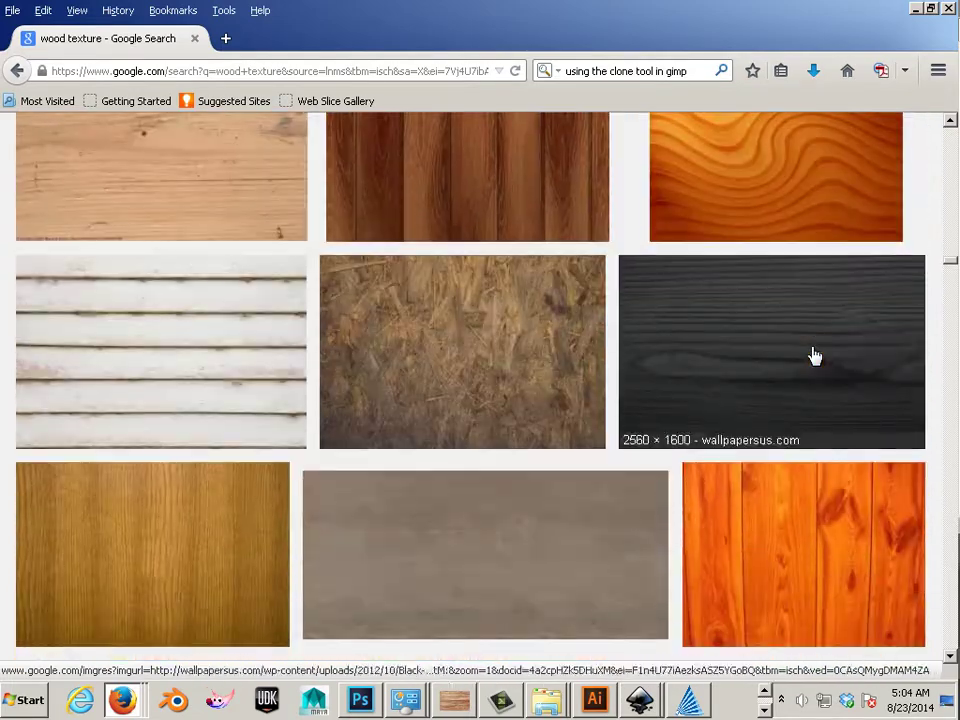
{"action": "scroll", "coordinate": [815, 355], "scroll_direction": "down", "scroll_amount": 3}
{"action": "scroll", "coordinate": [786, 355], "scroll_direction": "down", "scroll_amount": 2}
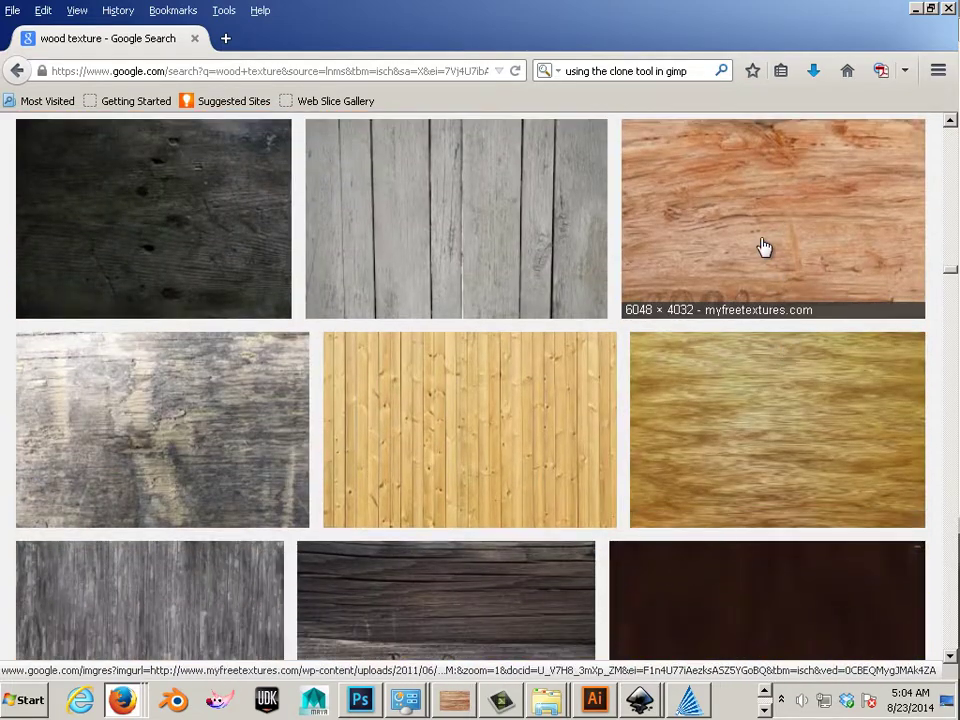
Open the cut-log texture 2011-06-11-09429.jpg full size and save it to the Desktop
{"action": "scroll", "coordinate": [760, 300], "scroll_direction": "up", "scroll_amount": 1}
{"action": "left_click", "coordinate": [760, 316]}
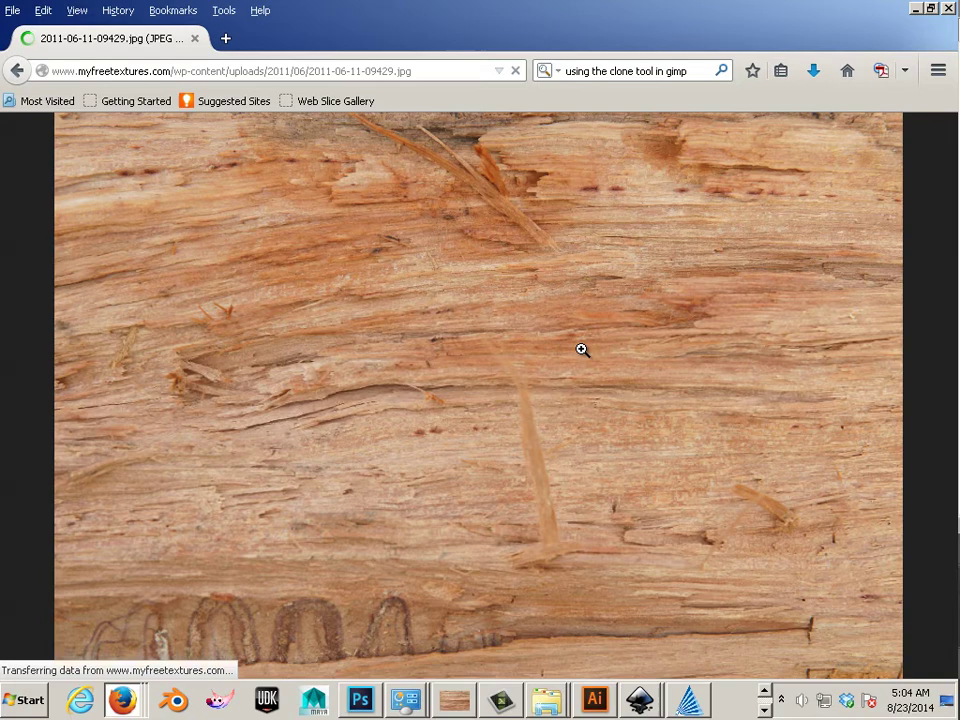
{"action": "right_click", "coordinate": [430, 319]}
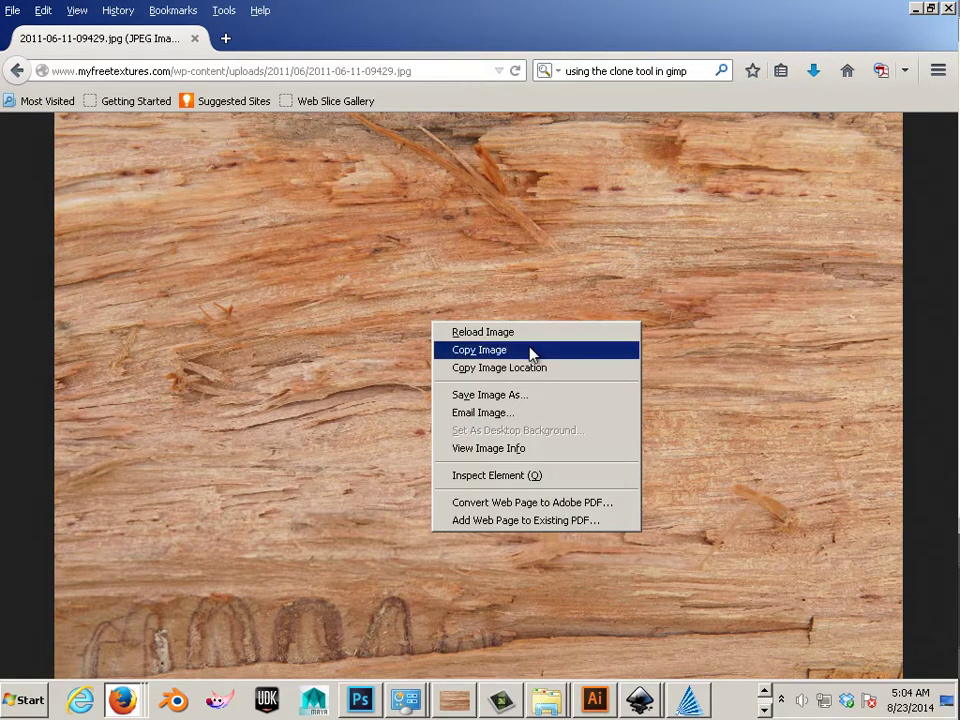
{"action": "left_click", "coordinate": [518, 398]}
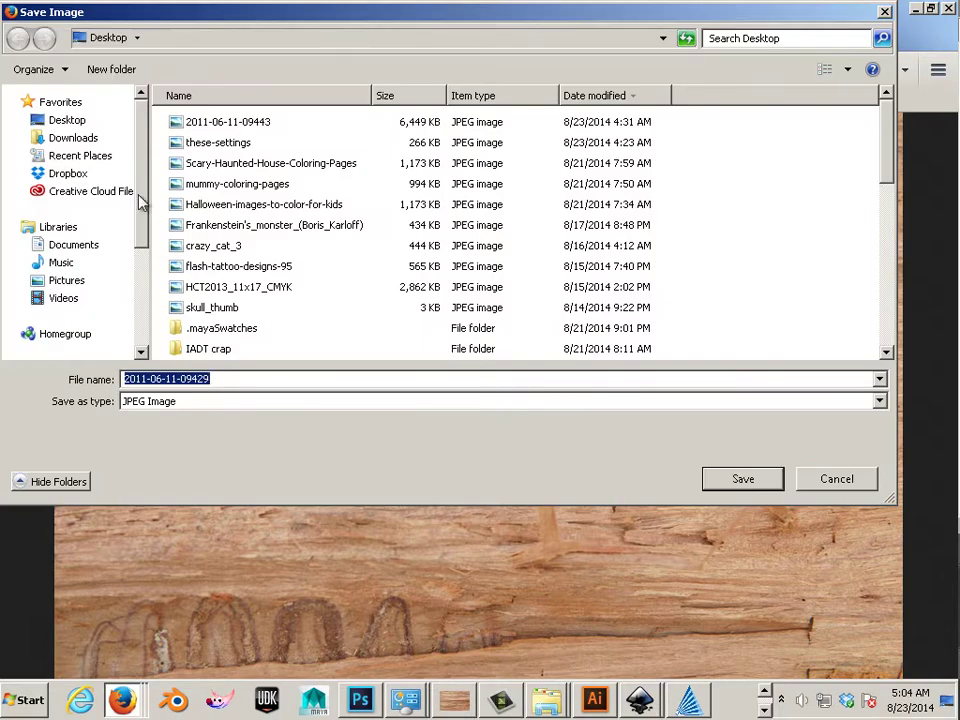
{"action": "left_click", "coordinate": [80, 122]}
{"action": "left_click", "coordinate": [738, 479]}
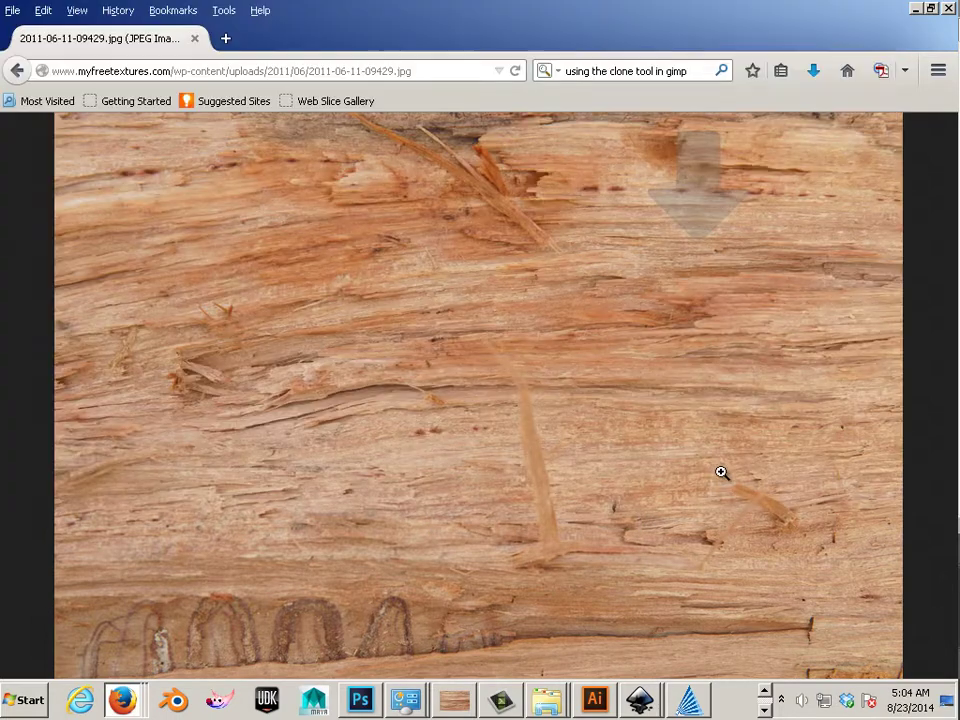
Bring the GIMP window forward from the taskbar
{"action": "left_click", "coordinate": [764, 709]}
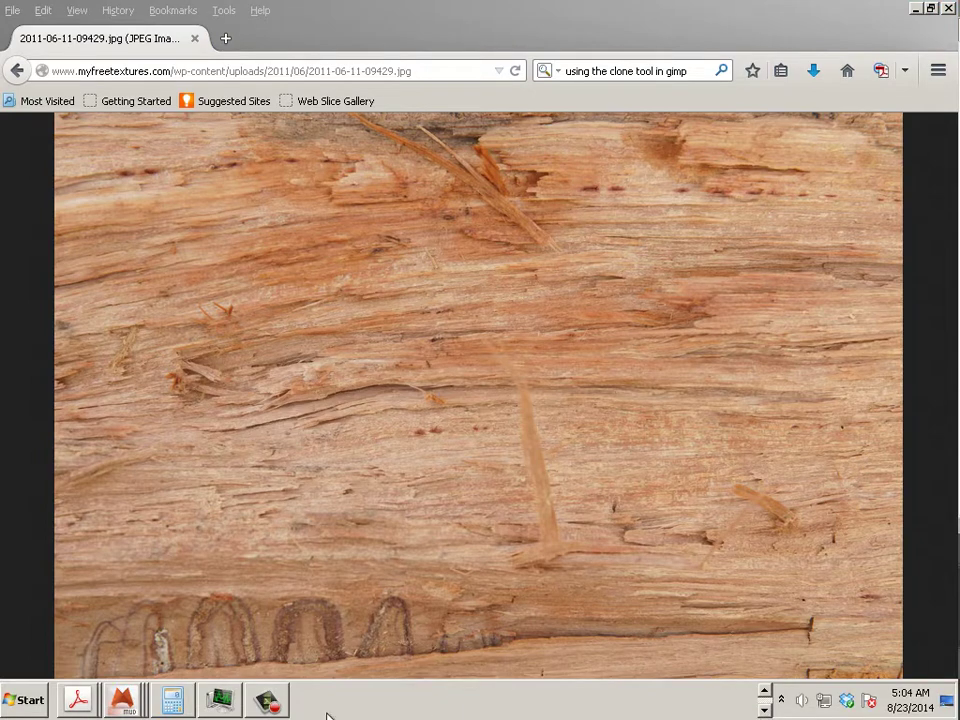
{"action": "left_click", "coordinate": [764, 692]}
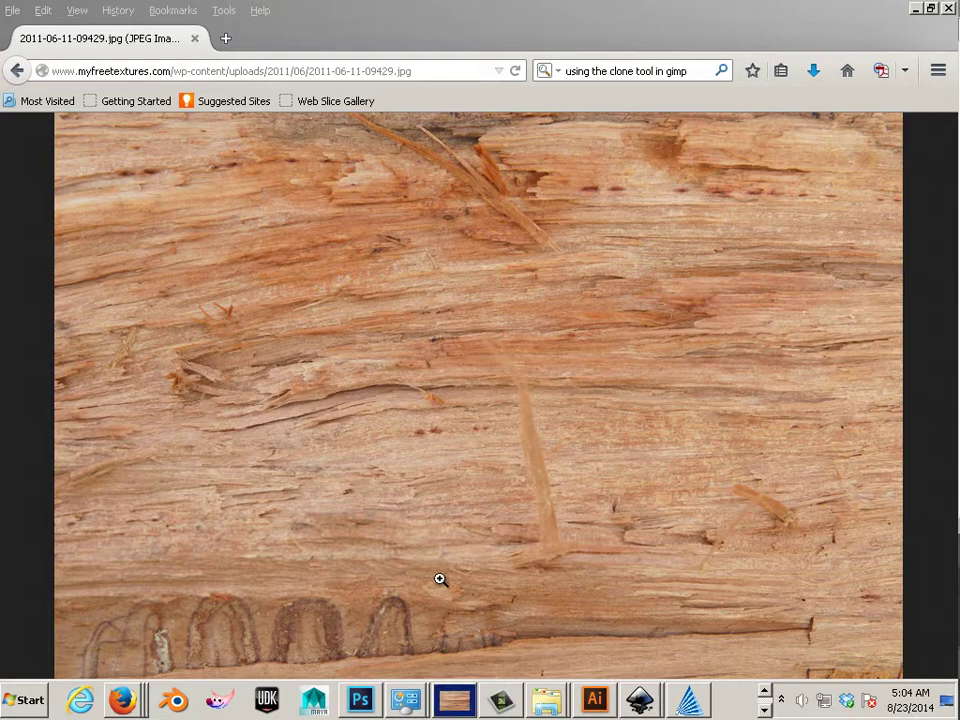
{"action": "left_click", "coordinate": [455, 700]}
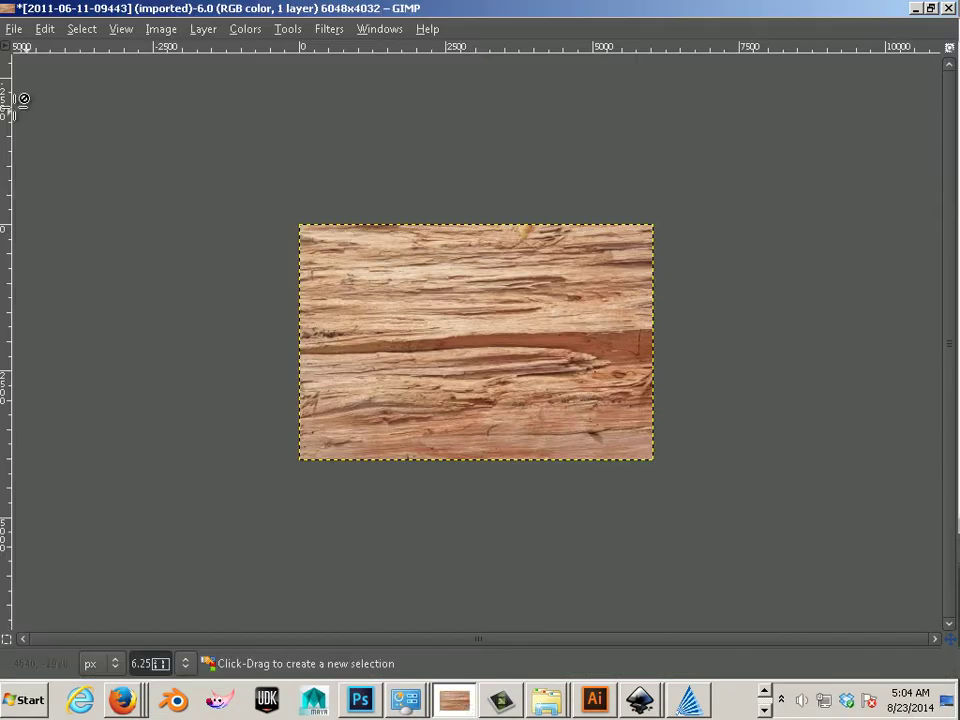
Browse the File > Open previews, then shrink the wood texture window to reveal the docks
{"action": "left_click", "coordinate": [17, 32]}
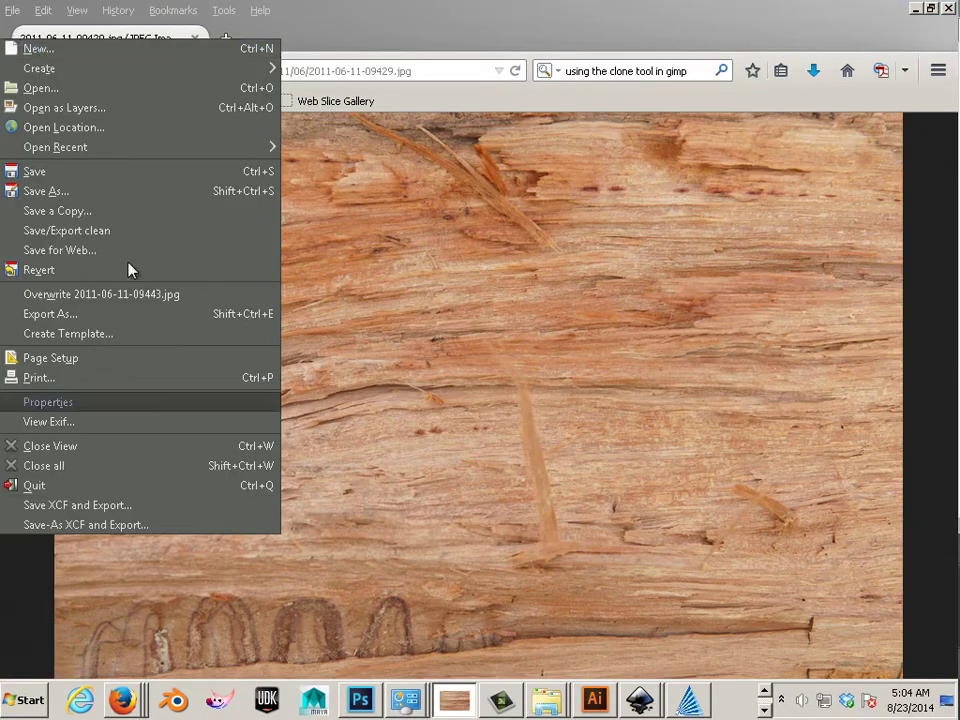
{"action": "left_click", "coordinate": [40, 90]}
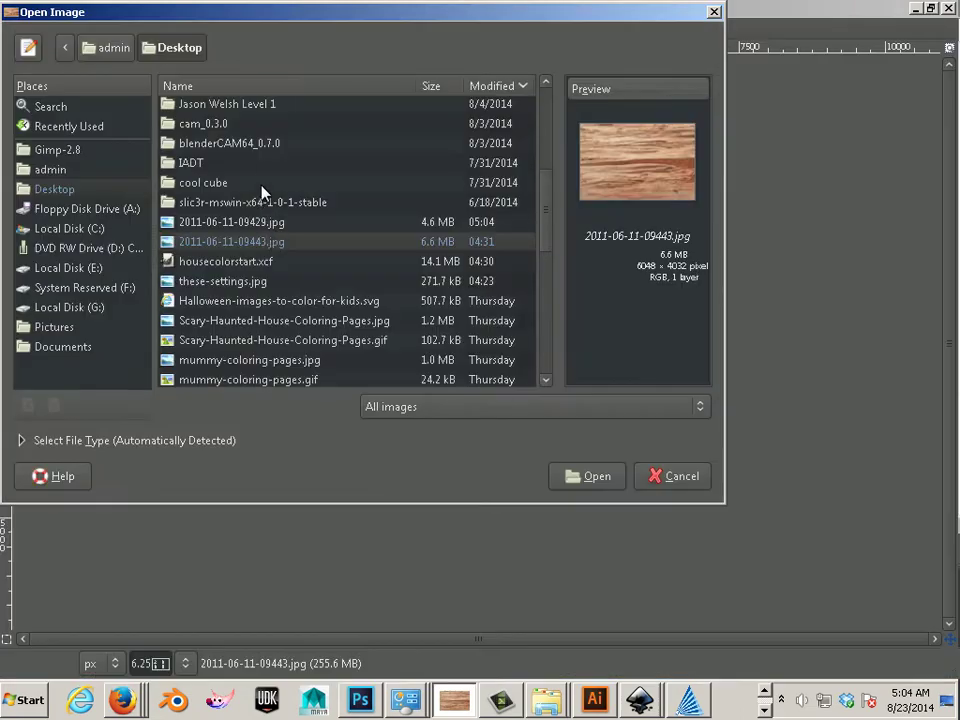
{"action": "left_click", "coordinate": [264, 300]}
{"action": "left_click", "coordinate": [265, 284]}
{"action": "left_click", "coordinate": [257, 262]}
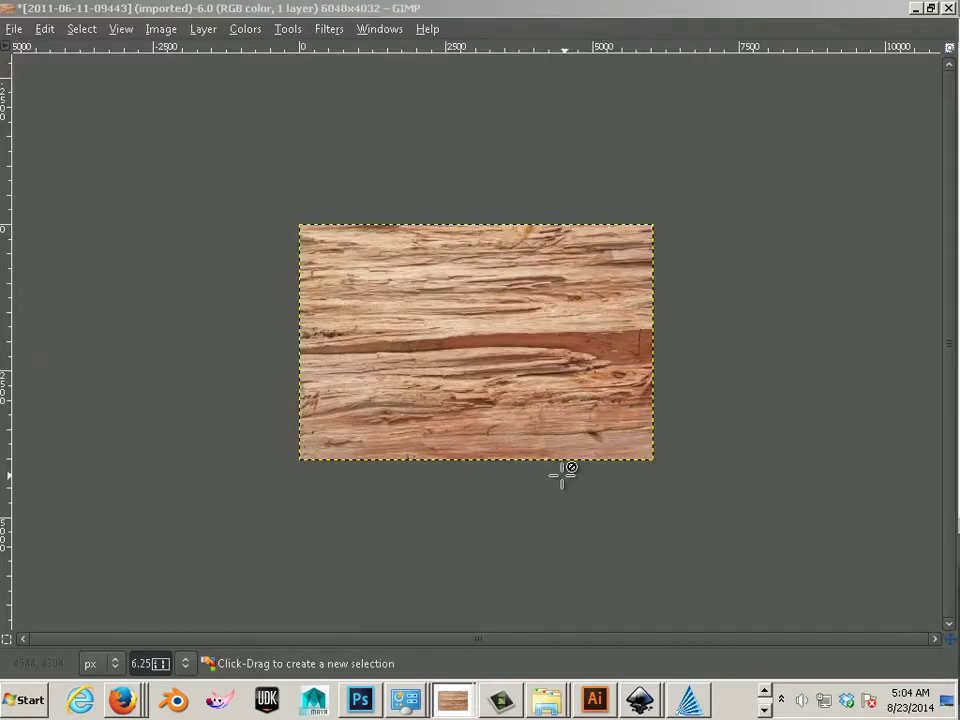
{"action": "left_click_drag", "start_coordinate": [430, 10], "coordinate": [625, 140]}
Rectangle-select the whole 09443 wood texture and copy it
{"action": "left_click_drag", "start_coordinate": [563, 141], "coordinate": [400, 104]}
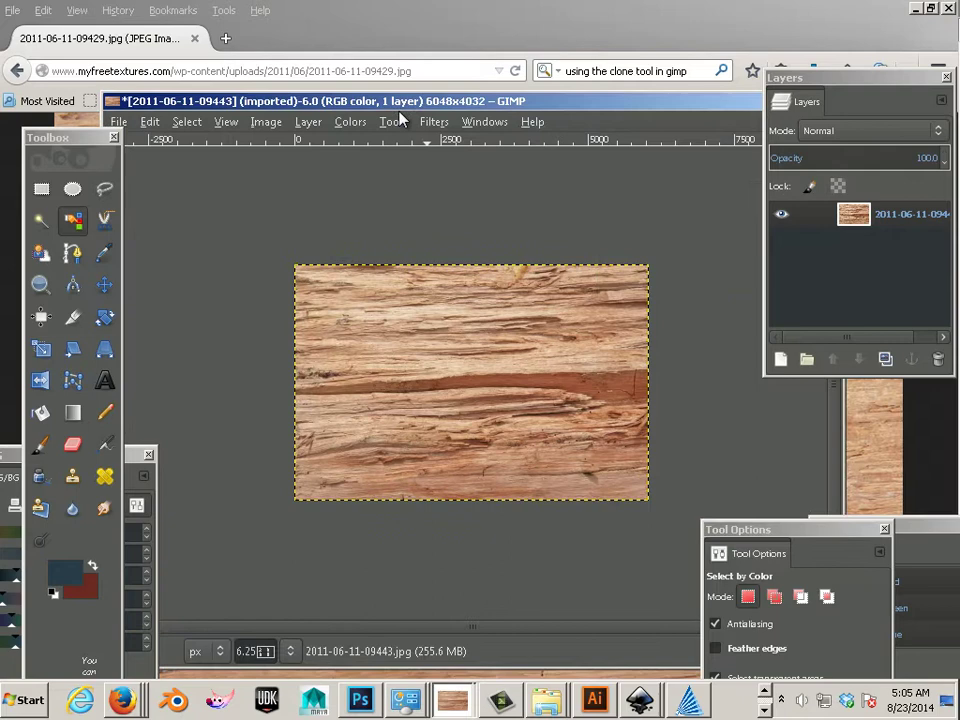
{"action": "left_click", "coordinate": [48, 194]}
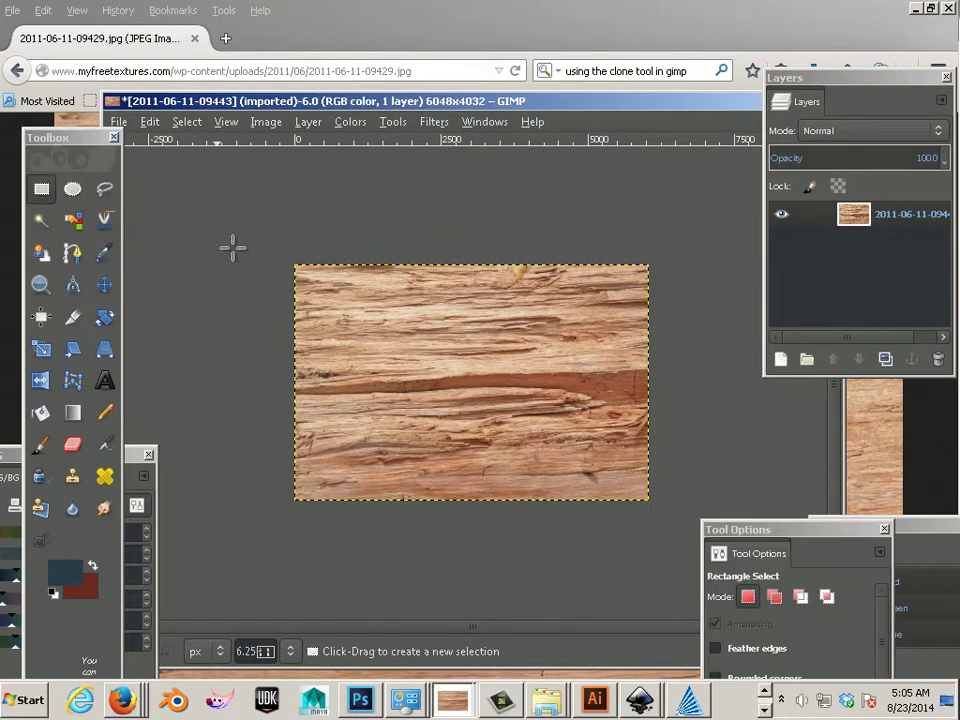
{"action": "left_click_drag", "start_coordinate": [218, 235], "coordinate": [714, 603]}
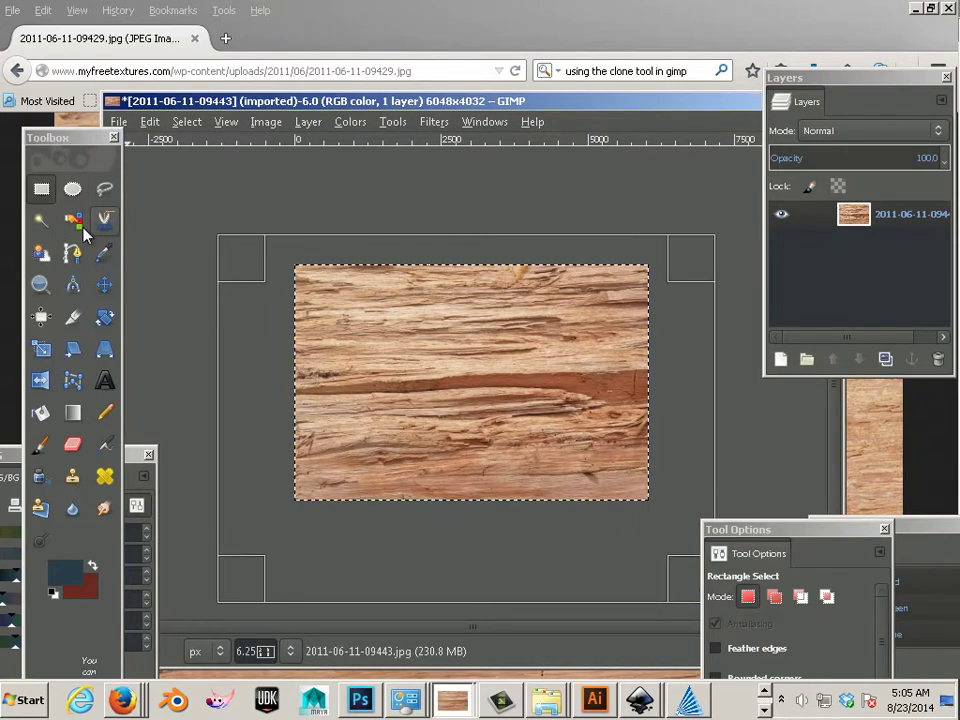
{"action": "left_click", "coordinate": [149, 121]}
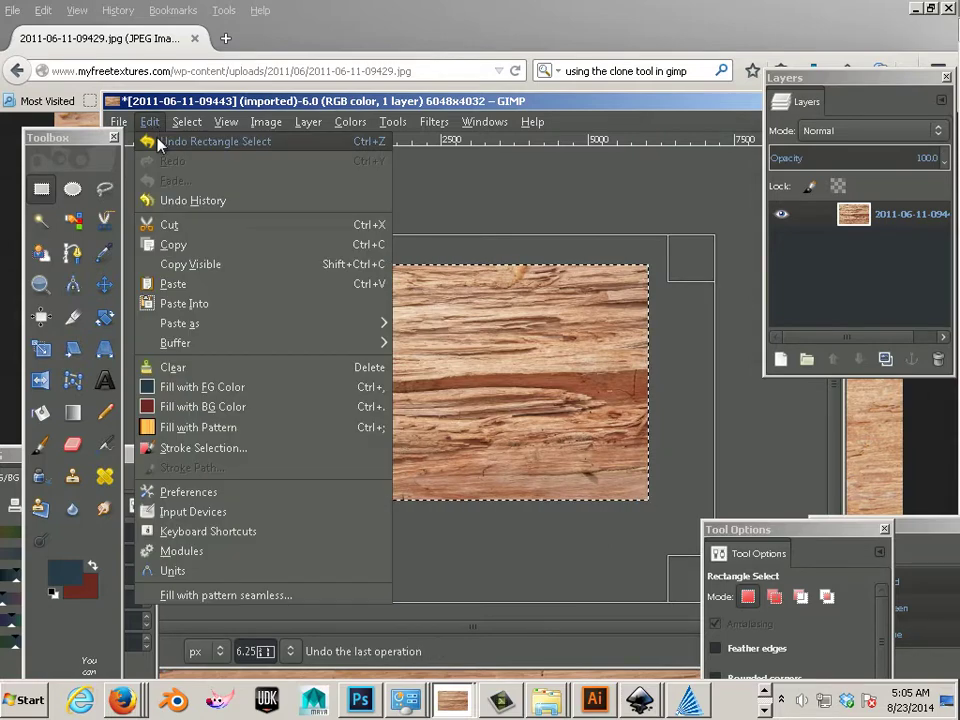
{"action": "left_click", "coordinate": [175, 244]}
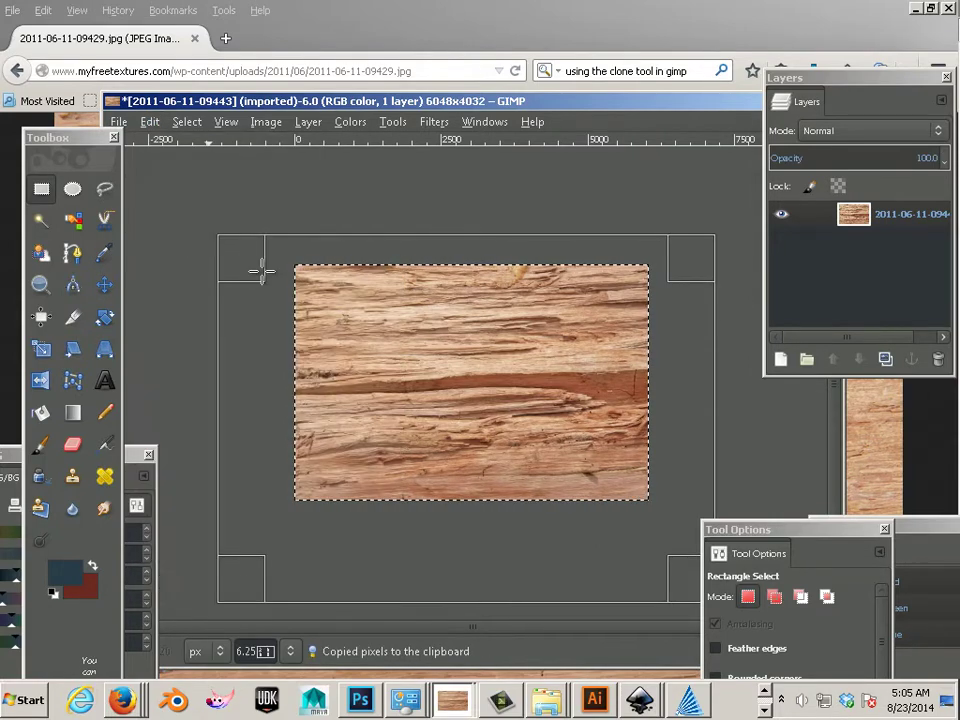
Bring housecolorstart.xcf to the front and maximize its window
{"action": "left_click", "coordinate": [452, 700]}
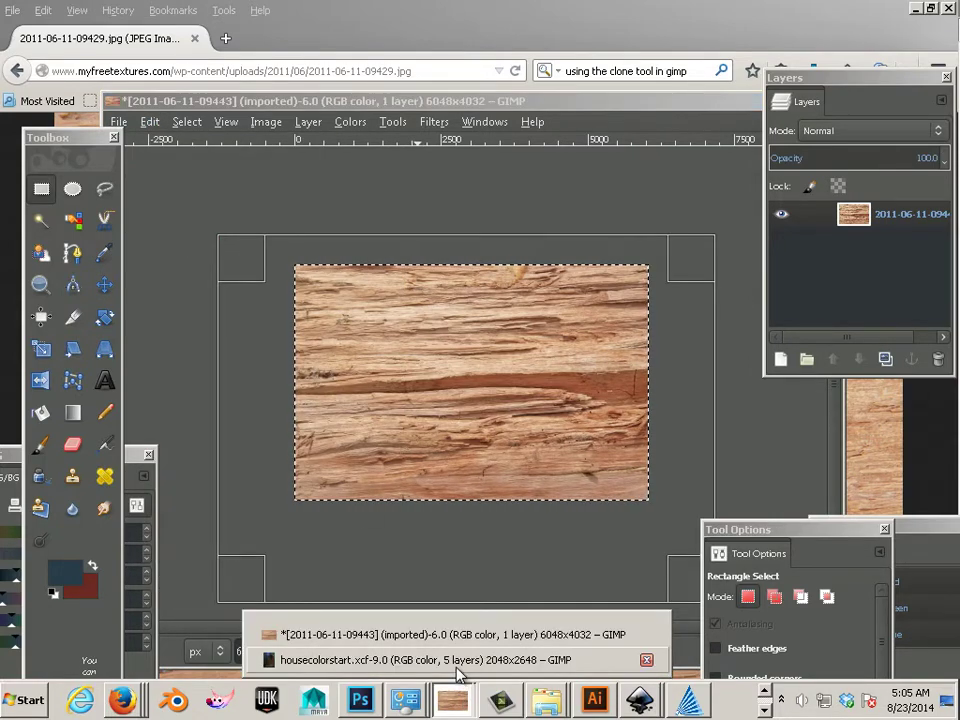
{"action": "left_click", "coordinate": [457, 665]}
{"action": "left_click", "coordinate": [464, 53]}
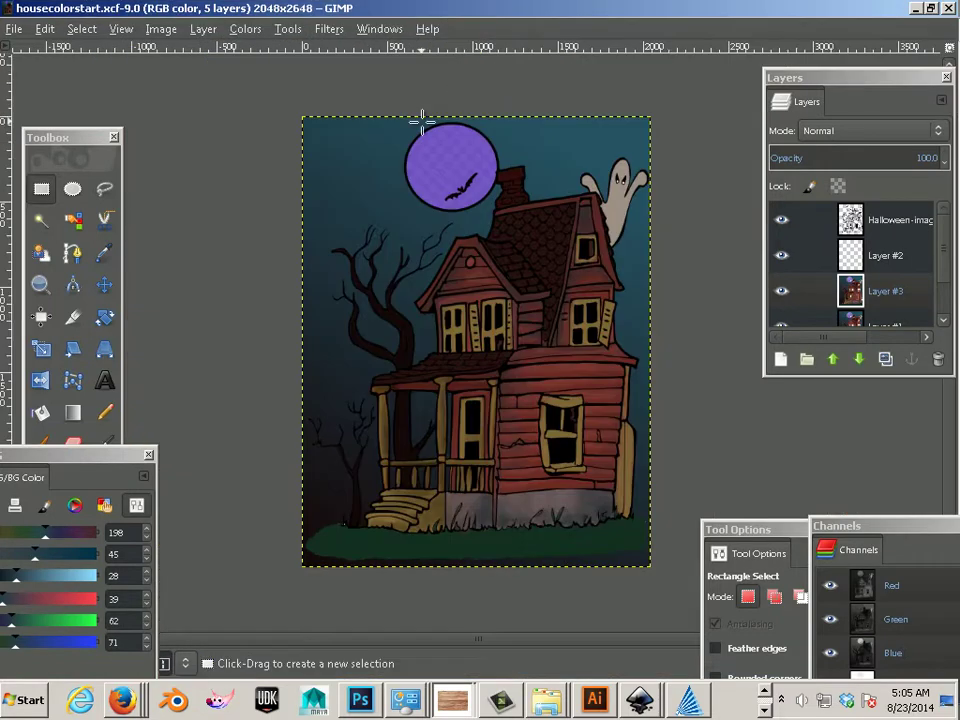
Paste the wood texture as a new Clipboard layer and raise it to the top
{"action": "left_click", "coordinate": [45, 29]}
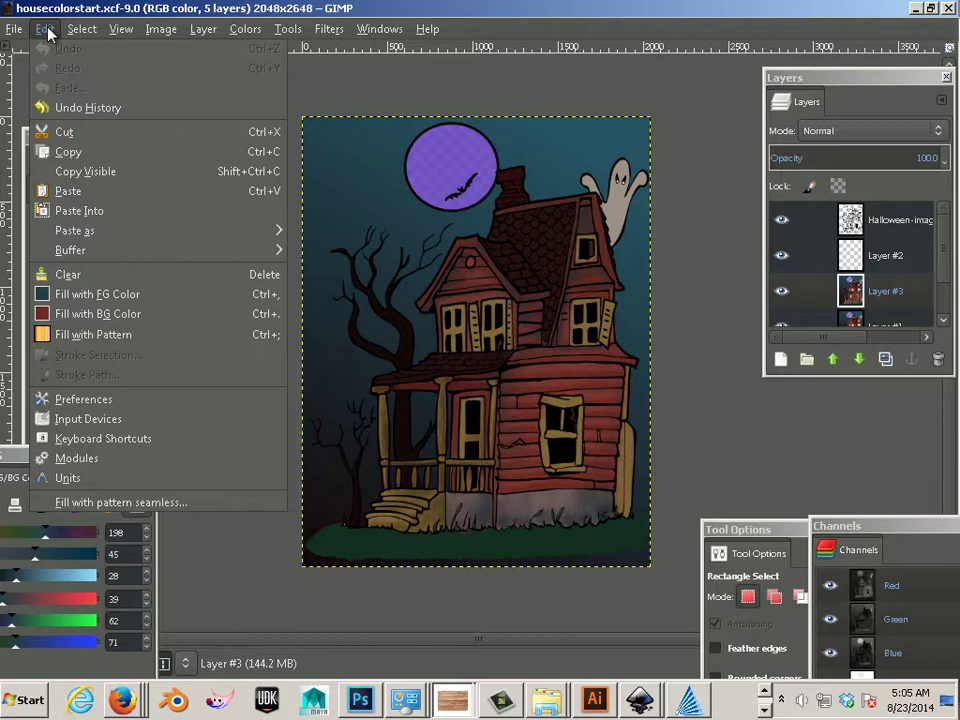
{"action": "mouse_move", "coordinate": [104, 238]}
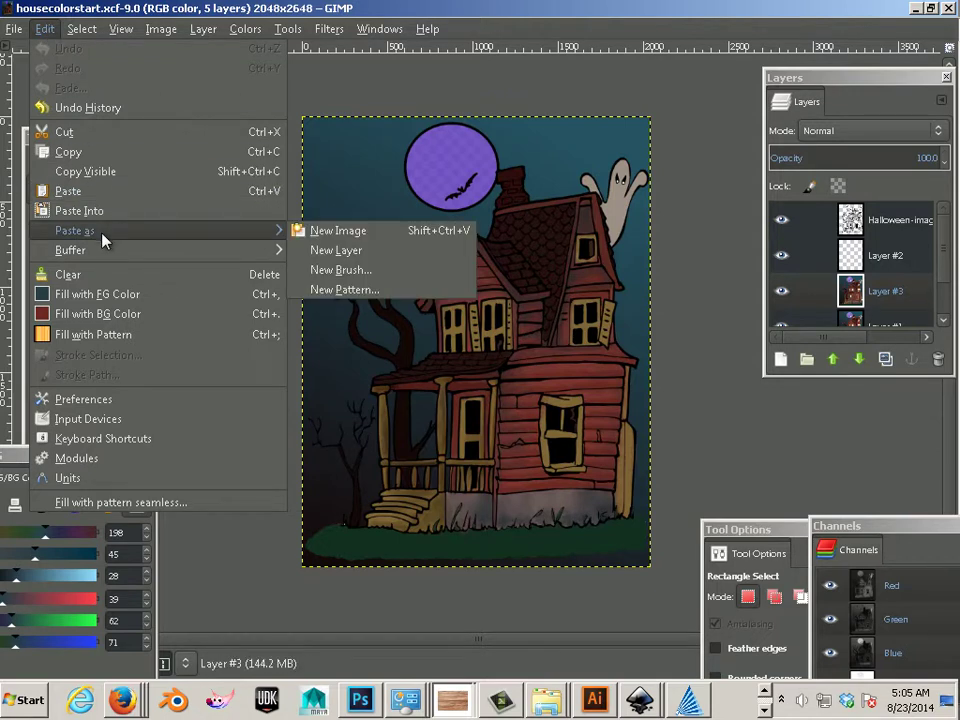
{"action": "left_click", "coordinate": [361, 257]}
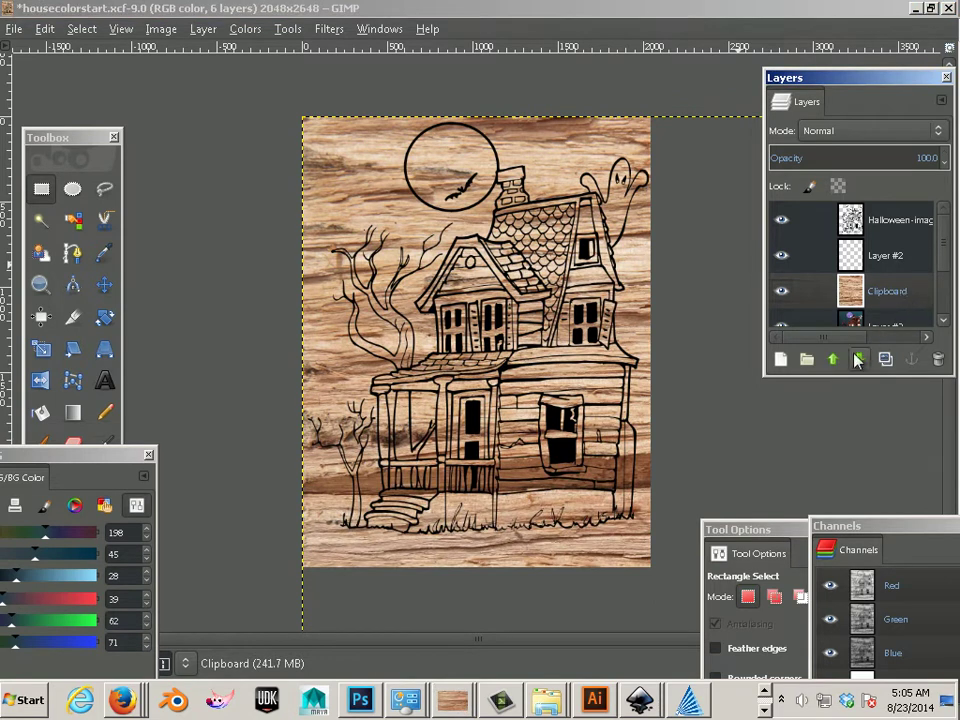
{"action": "left_click", "coordinate": [834, 360]}
{"action": "left_click", "coordinate": [836, 362]}
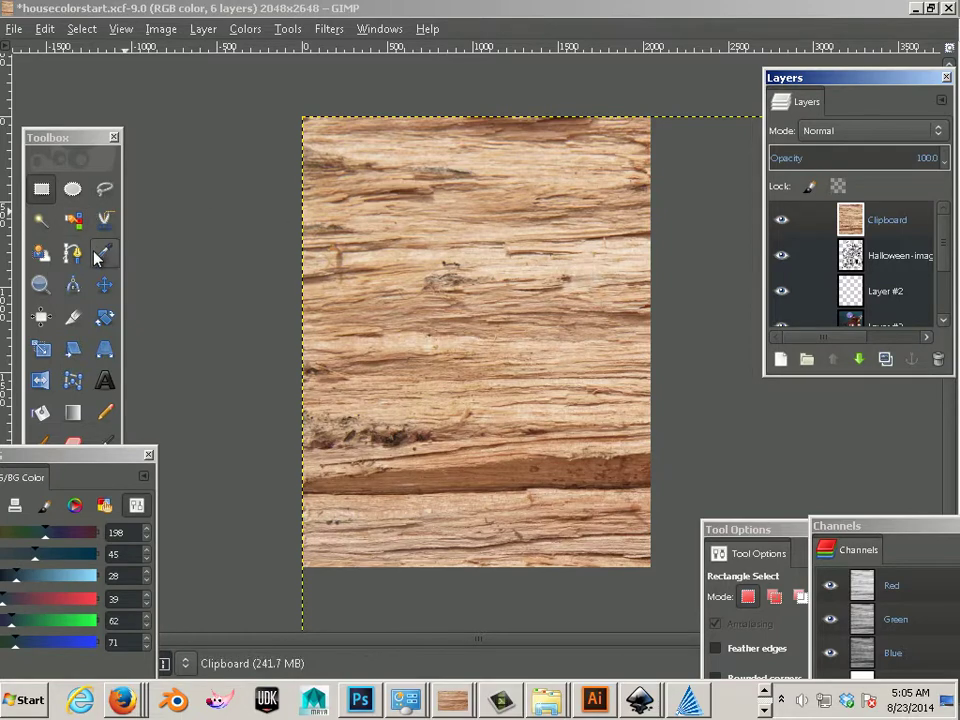
Scale the pasted wood layer down with the Scale tool
{"action": "scroll", "coordinate": [484, 341], "scroll_direction": "down", "scroll_amount": 3}
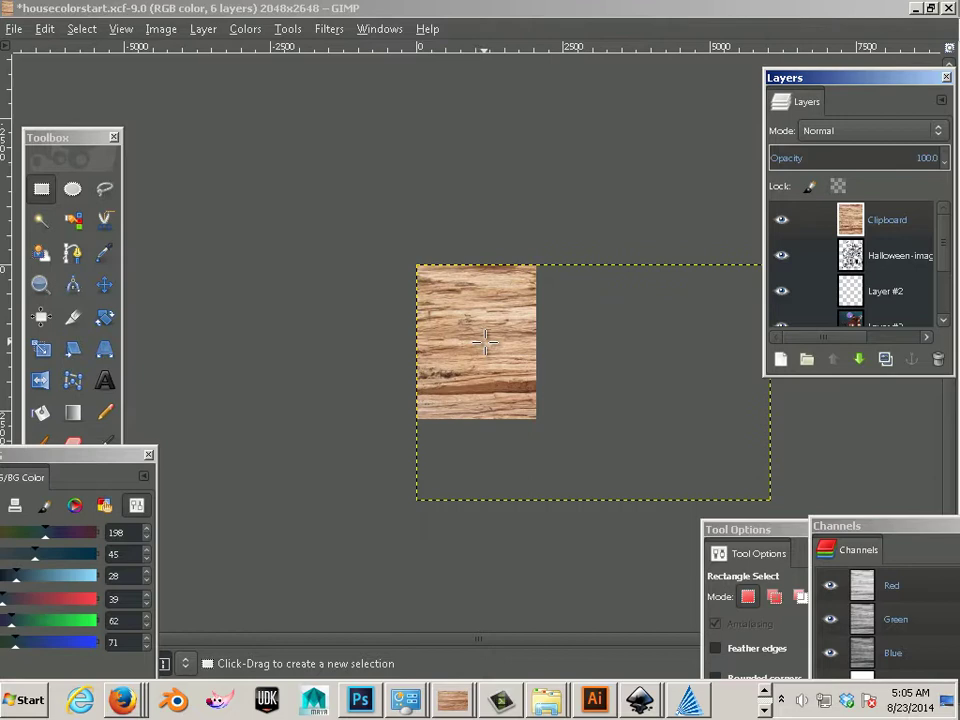
{"action": "scroll", "coordinate": [485, 342], "scroll_direction": "down", "scroll_amount": 1}
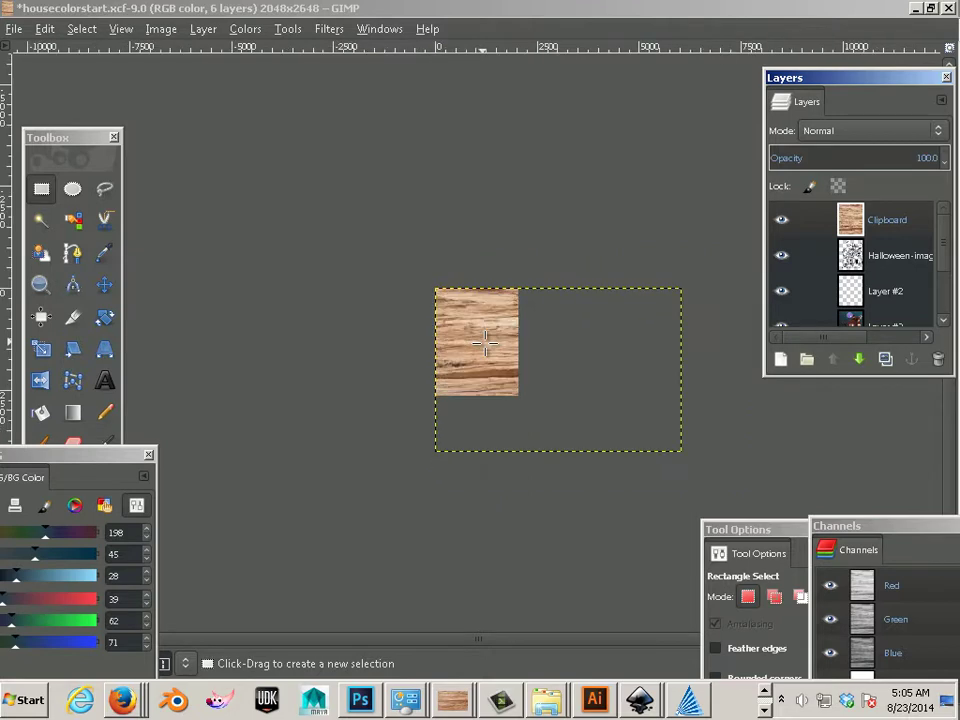
{"action": "left_click", "coordinate": [45, 348]}
{"action": "left_click", "coordinate": [47, 350]}
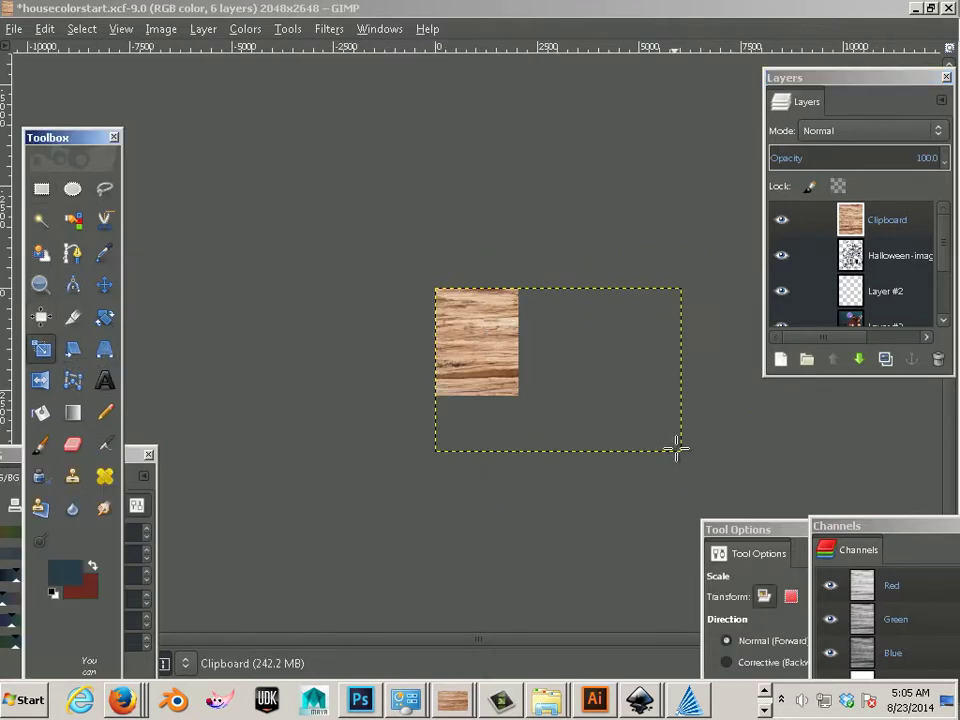
{"action": "left_click_drag", "start_coordinate": [676, 450], "coordinate": [468, 318]}
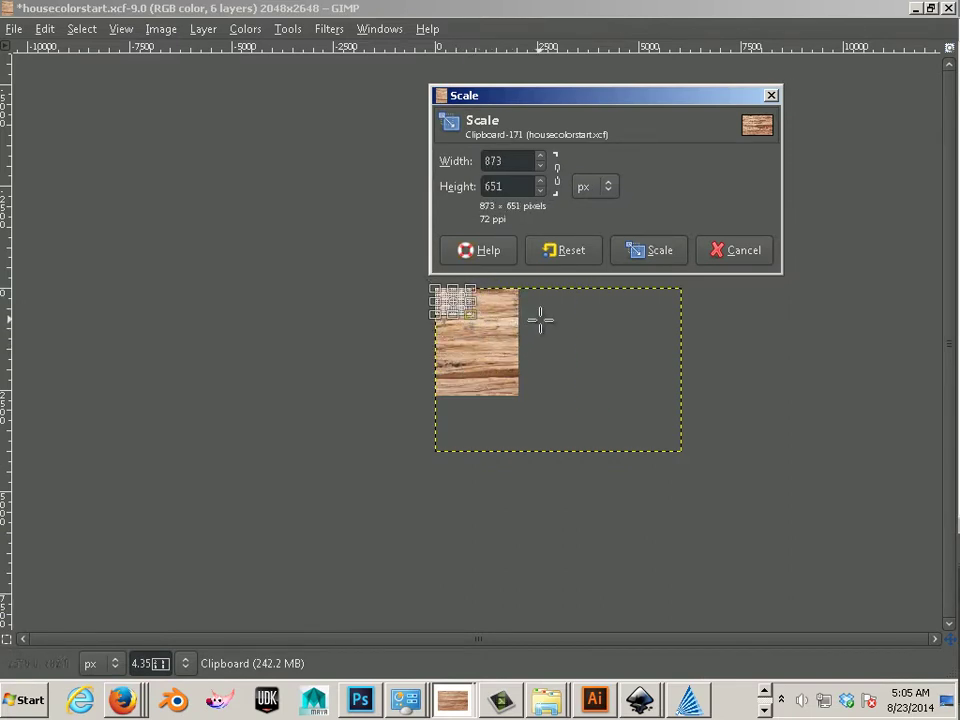
{"action": "left_click", "coordinate": [652, 254]}
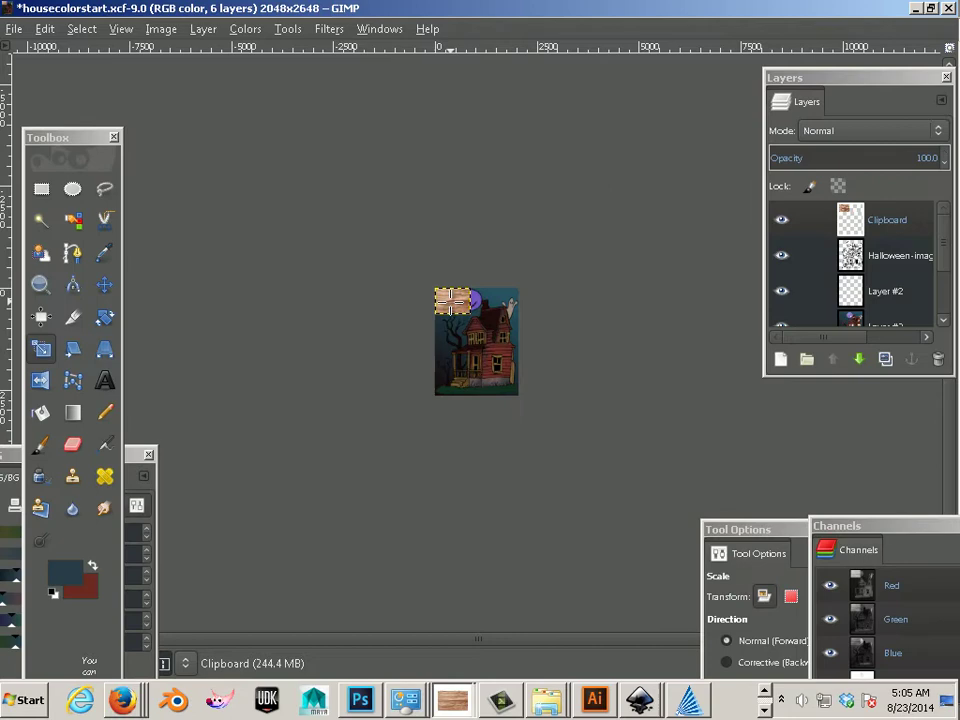
Move the wood texture to the bottom-left and shrink it to about 597×447 px
{"action": "scroll", "coordinate": [452, 300], "scroll_direction": "up", "scroll_amount": 4}
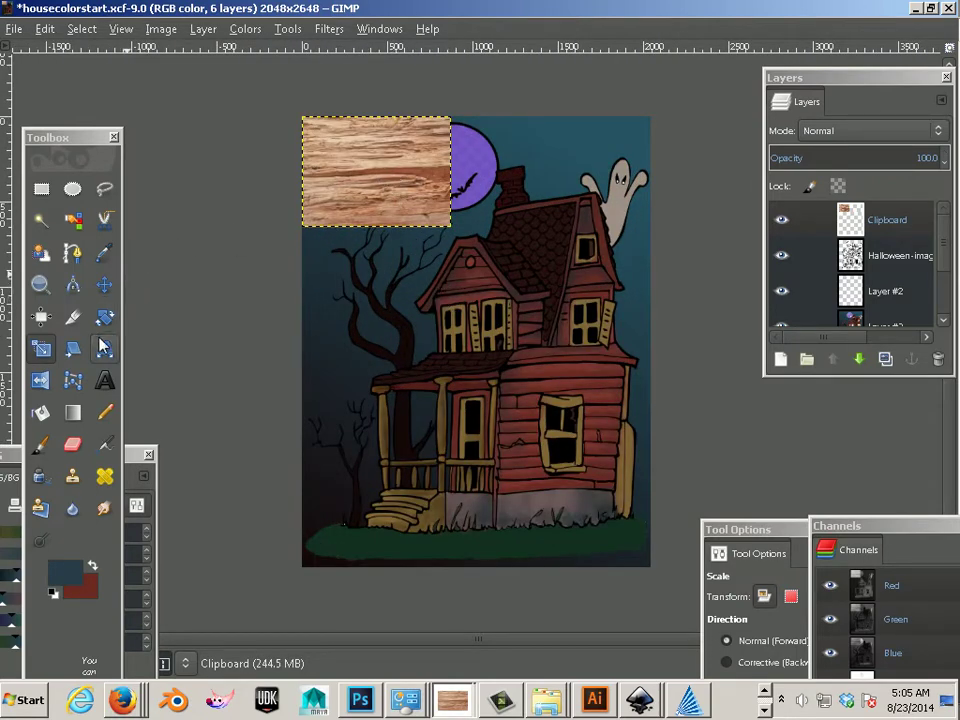
{"action": "left_click", "coordinate": [103, 285]}
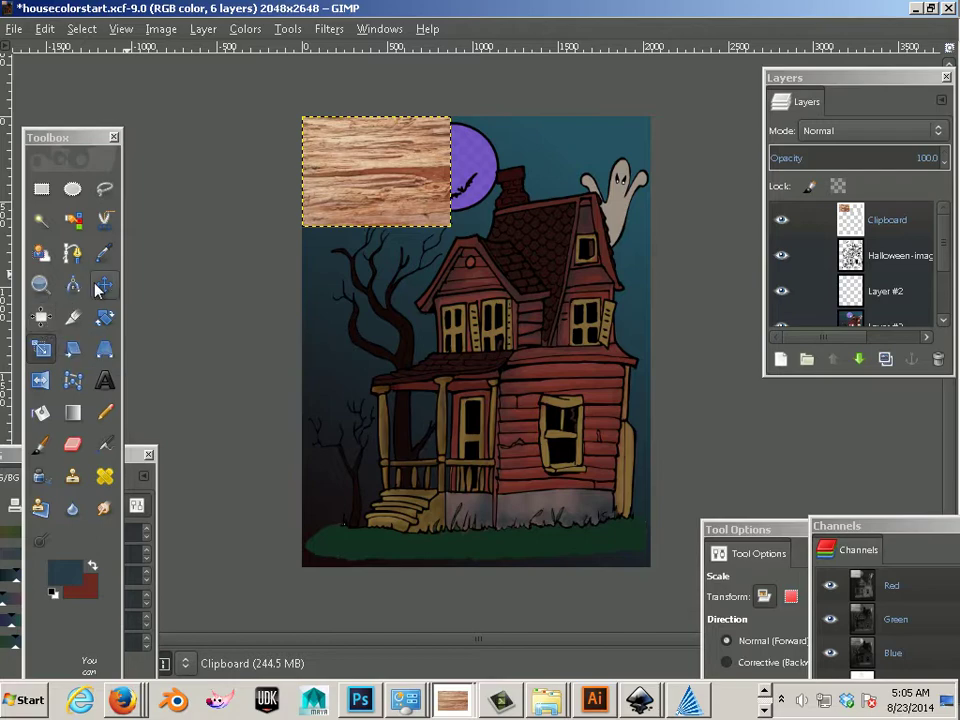
{"action": "left_click_drag", "start_coordinate": [338, 173], "coordinate": [412, 398]}
{"action": "scroll", "coordinate": [483, 405], "scroll_direction": "up", "scroll_amount": 2}
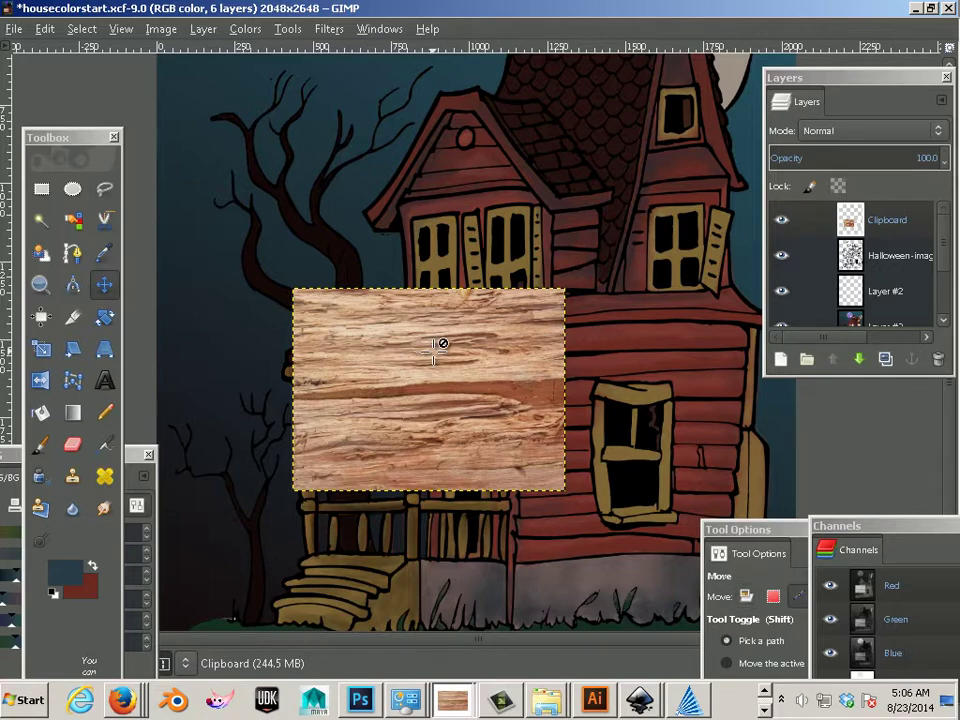
{"action": "scroll", "coordinate": [435, 345], "scroll_direction": "down", "scroll_amount": 1}
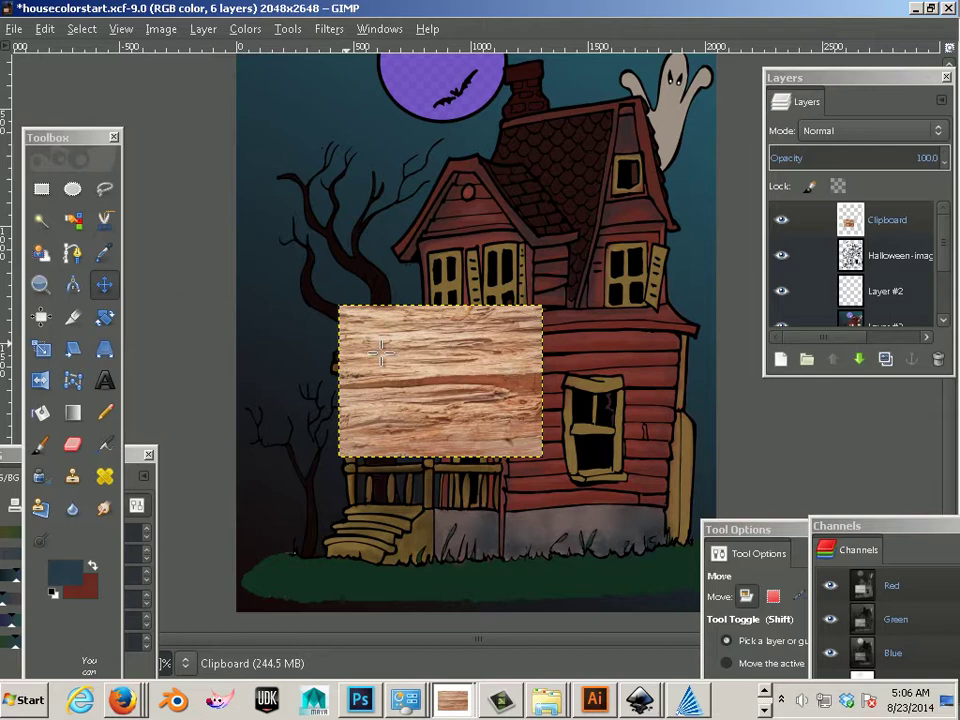
{"action": "left_click_drag", "start_coordinate": [380, 350], "coordinate": [320, 516]}
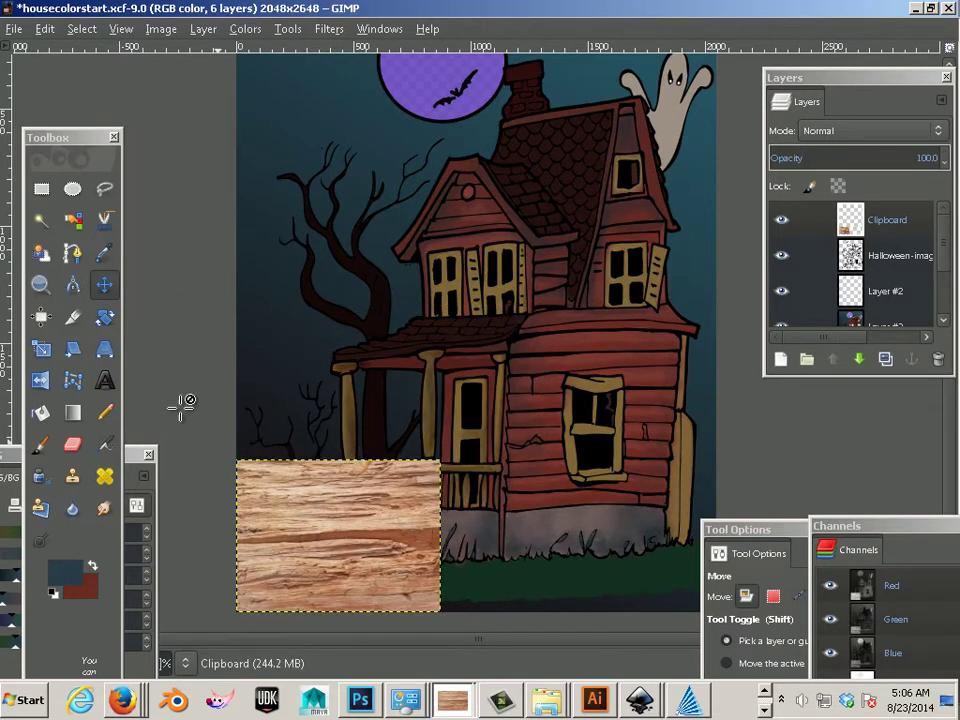
{"action": "left_click", "coordinate": [41, 348]}
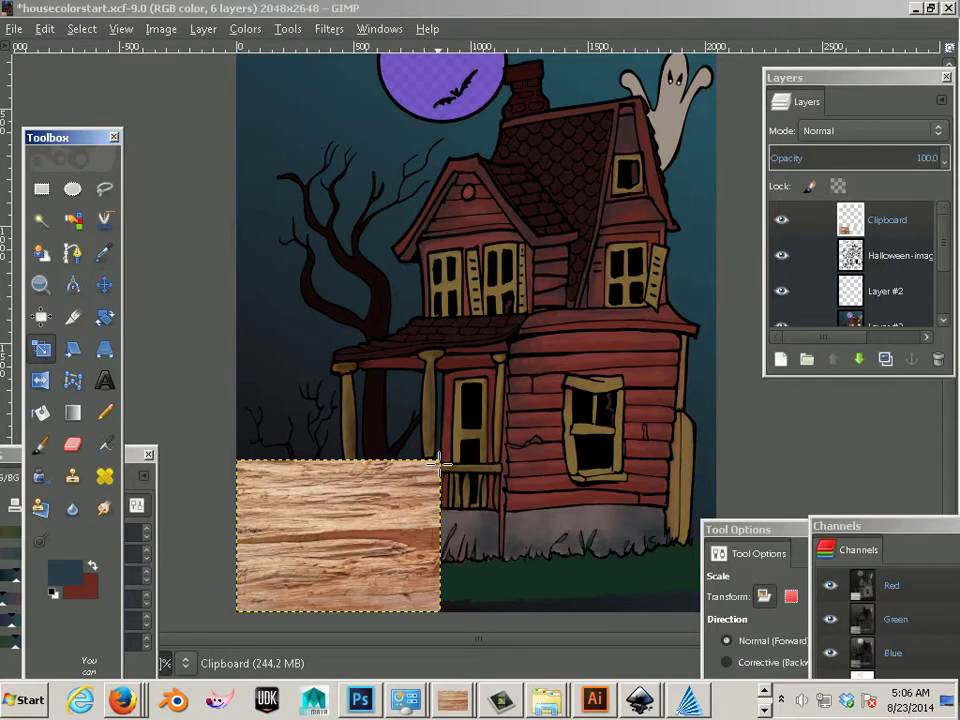
{"action": "left_click_drag", "start_coordinate": [440, 462], "coordinate": [376, 505]}
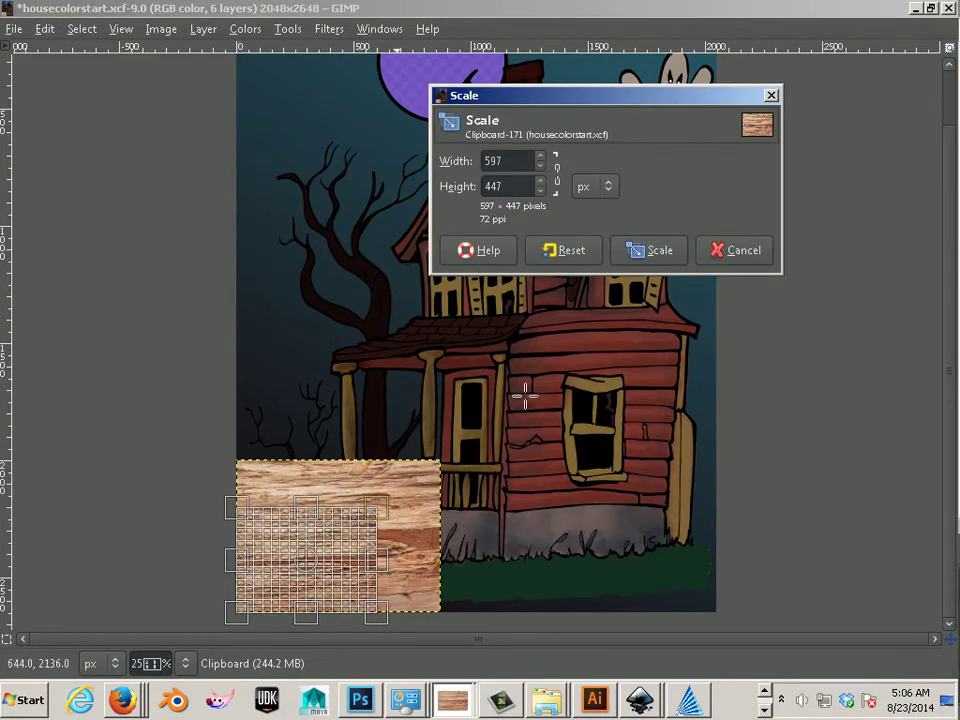
{"action": "left_click", "coordinate": [650, 250]}
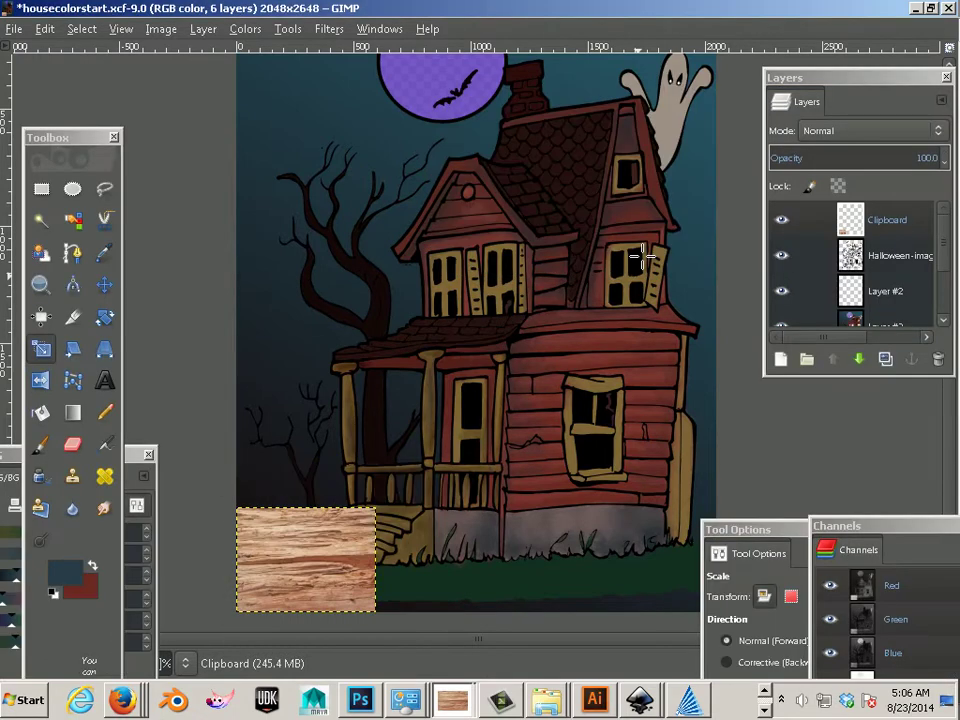
{"action": "left_click", "coordinate": [322, 569]}
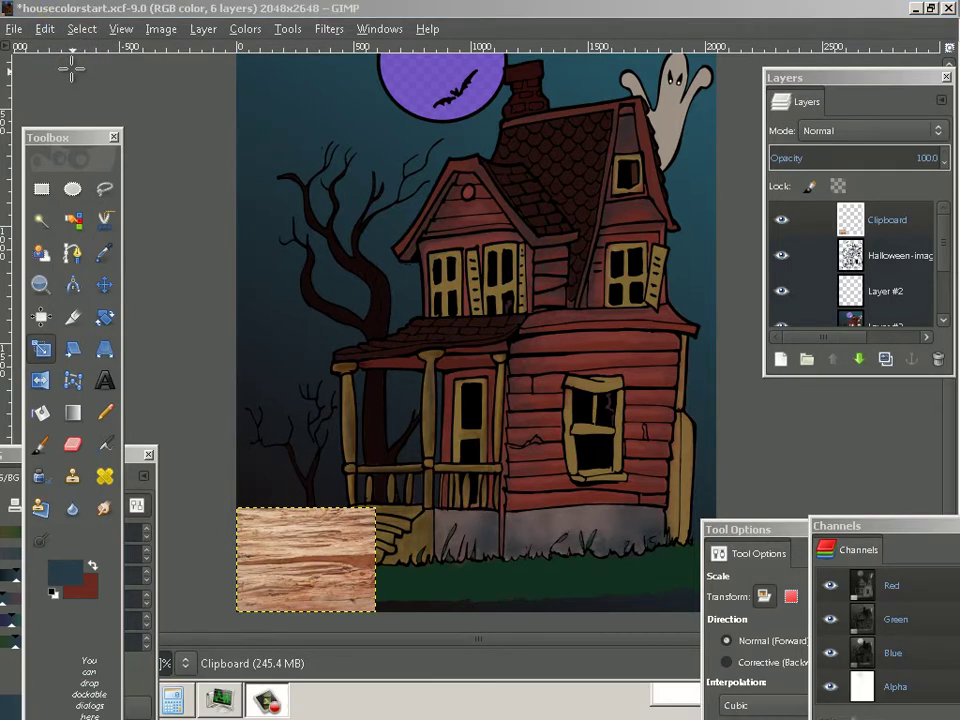
{"action": "left_click", "coordinate": [77, 30]}
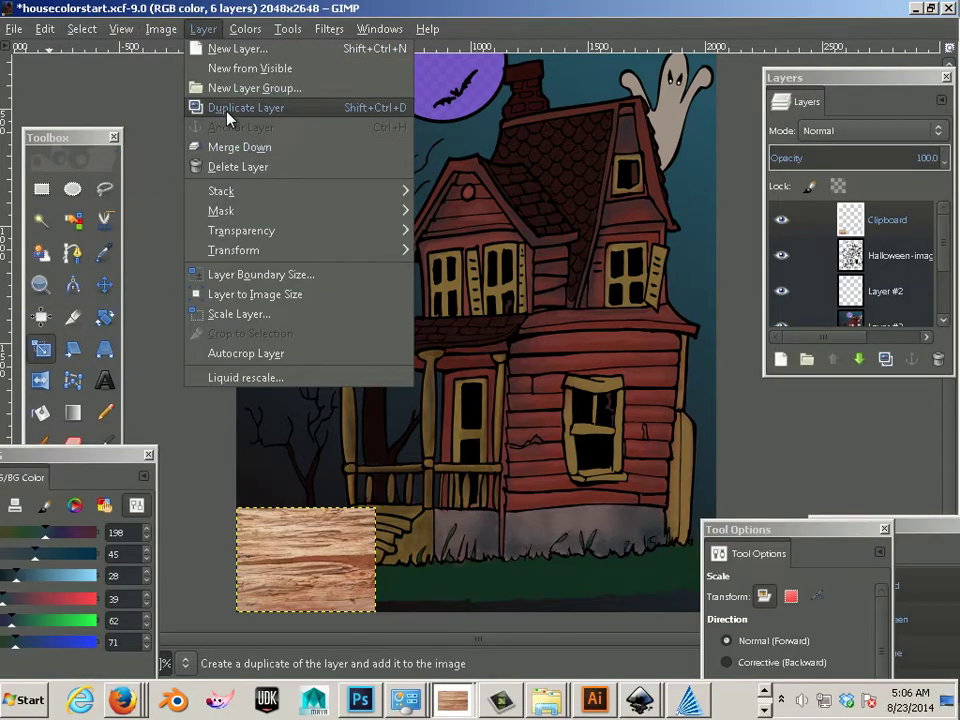
{"action": "left_click", "coordinate": [161, 318]}
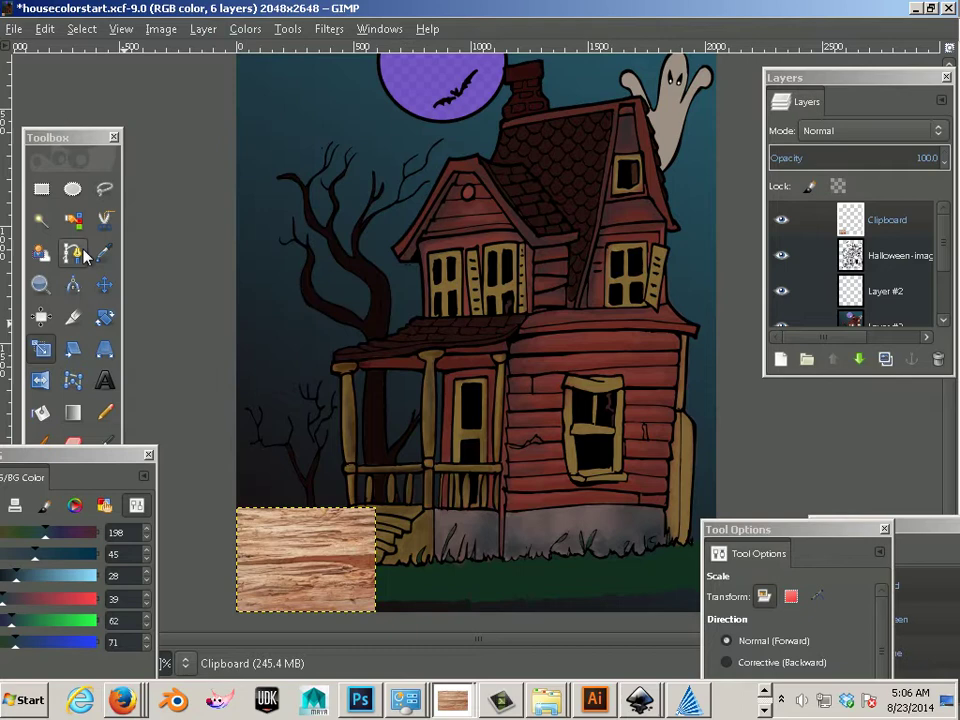
{"action": "left_click", "coordinate": [104, 286]}
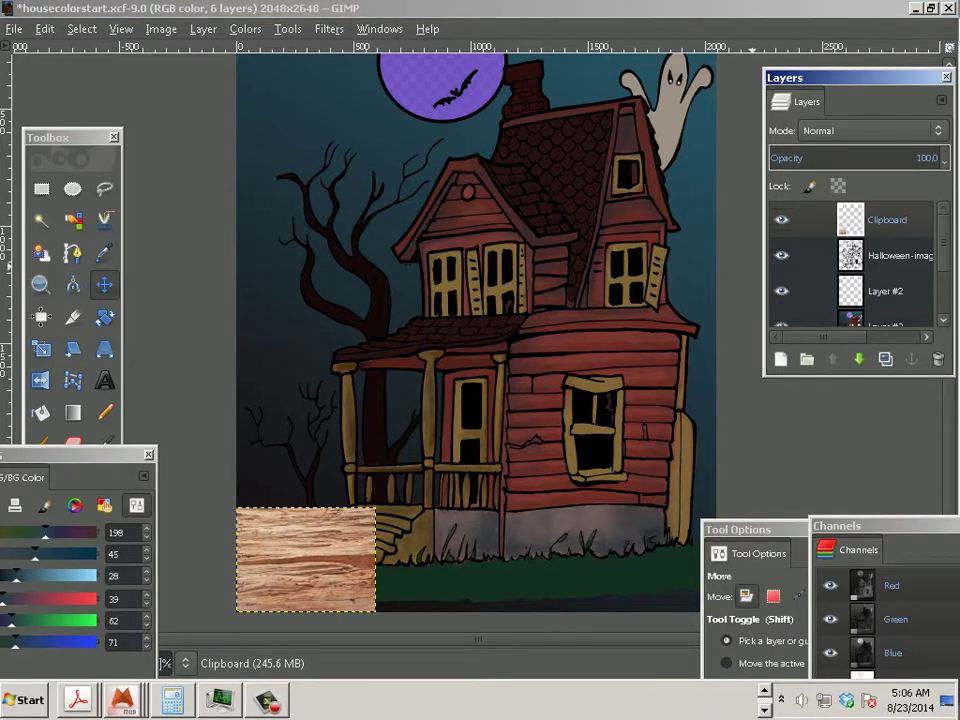
{"action": "left_click_drag", "start_coordinate": [546, 328], "coordinate": [463, 360]}
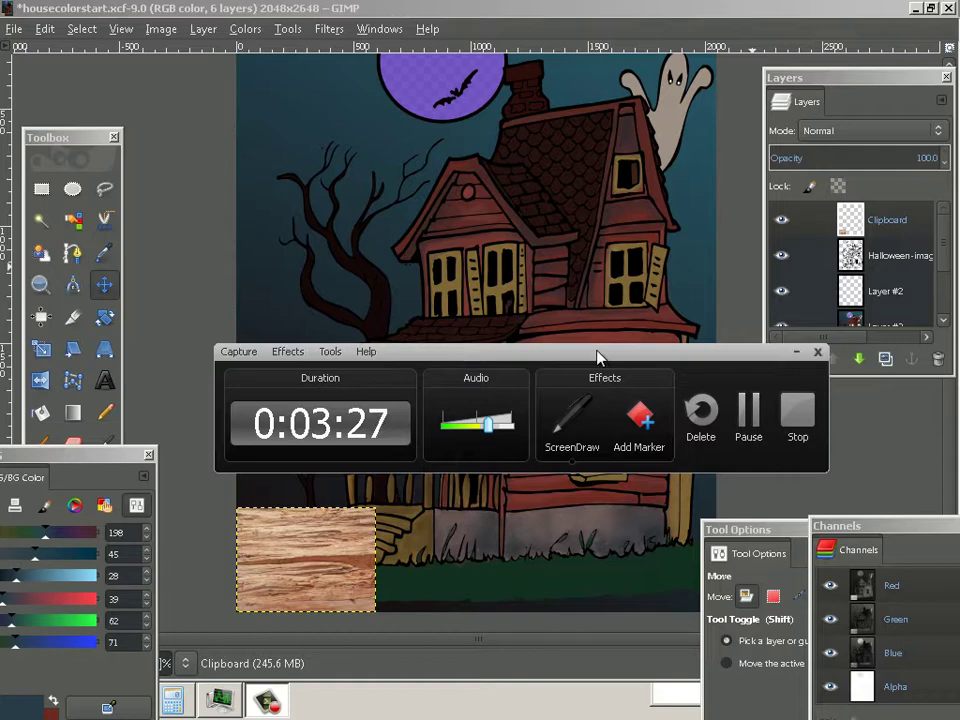
{"action": "left_click_drag", "start_coordinate": [598, 357], "coordinate": [746, 414]}
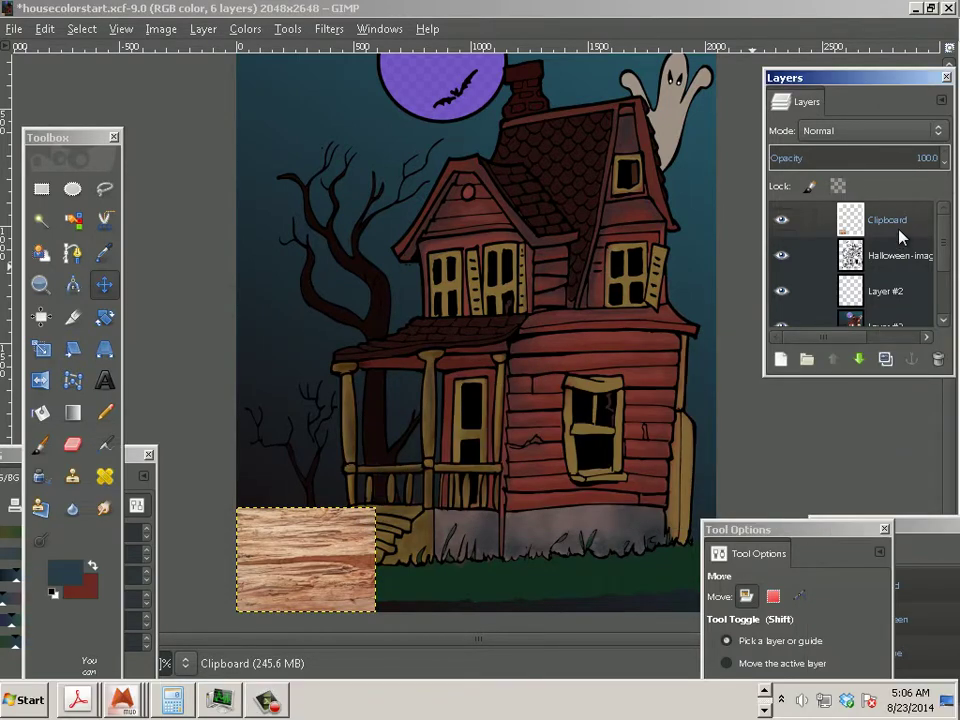
Duplicate the wood layer three times, placing each copy further right along the bottom
{"action": "right_click", "coordinate": [899, 237]}
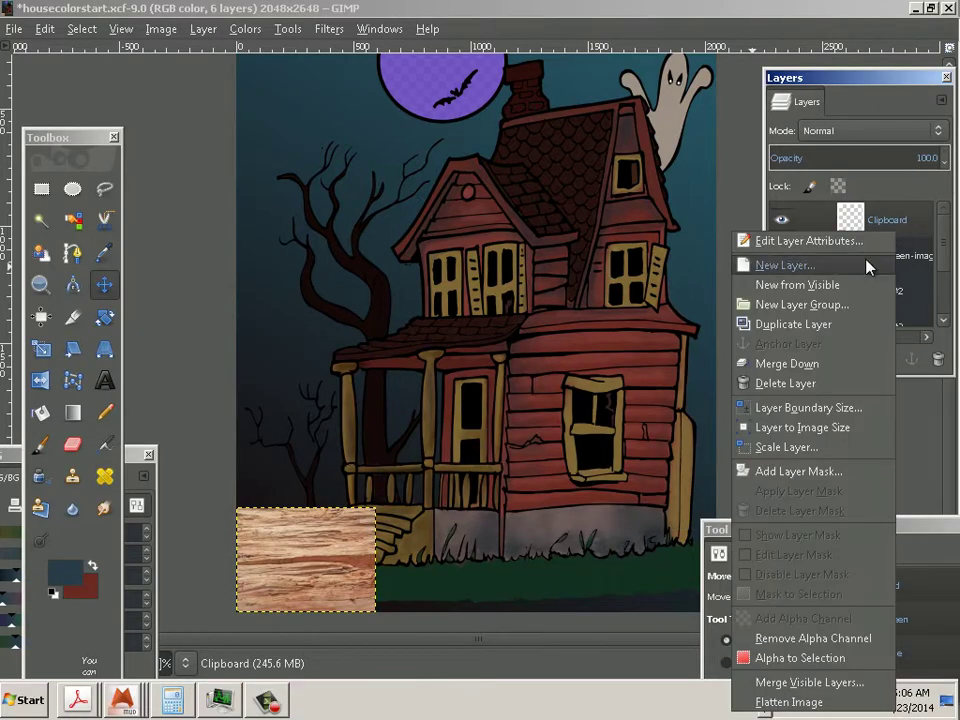
{"action": "left_click", "coordinate": [836, 336]}
{"action": "left_click_drag", "start_coordinate": [293, 552], "coordinate": [416, 551]}
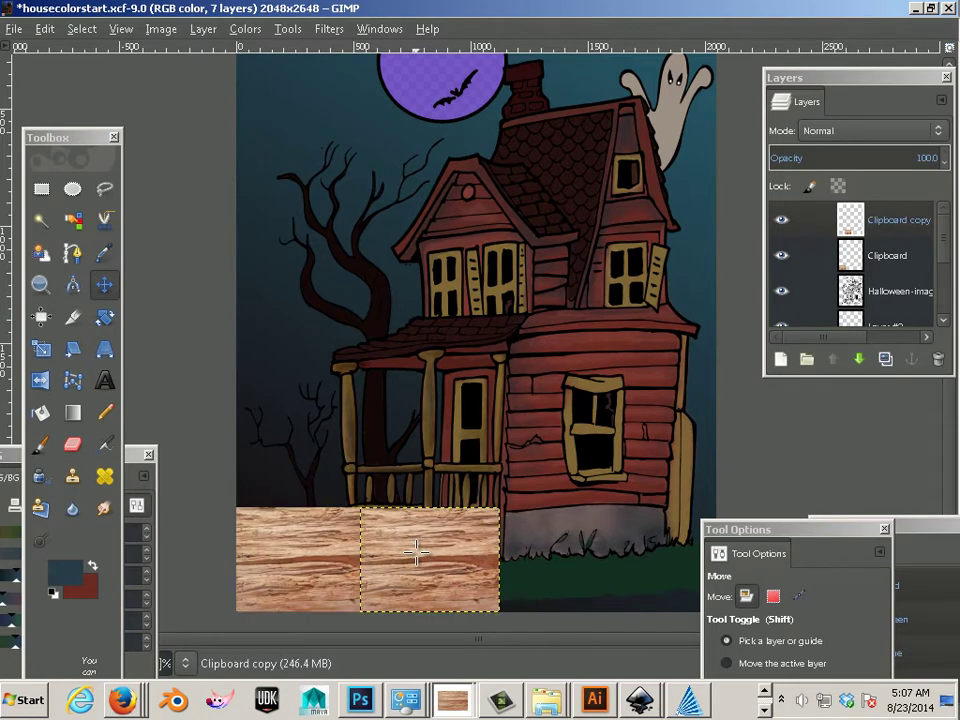
{"action": "right_click", "coordinate": [904, 236]}
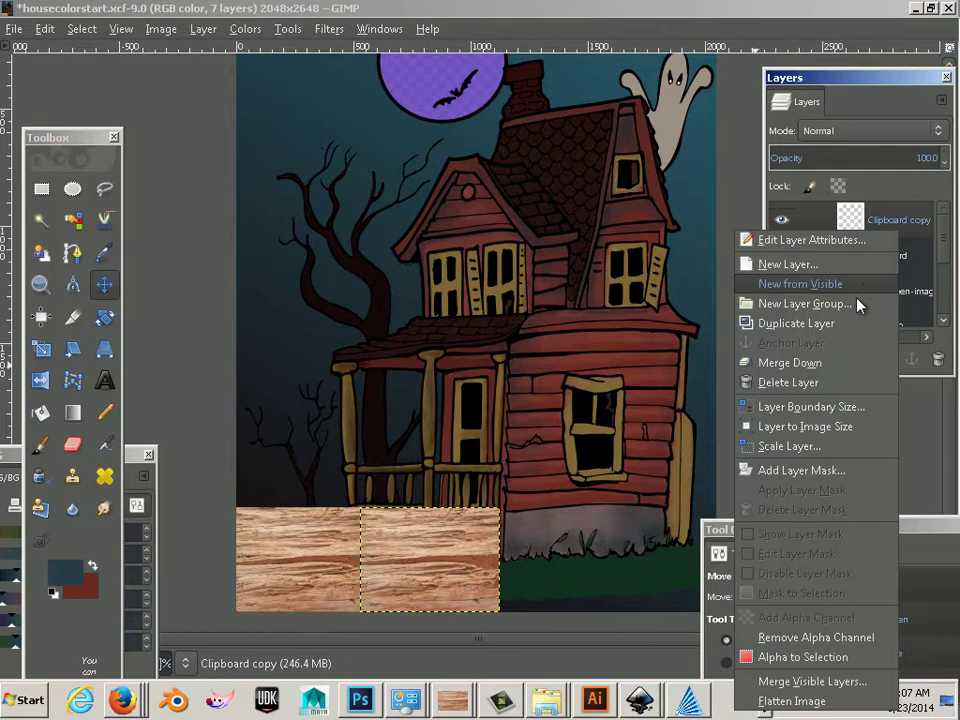
{"action": "left_click", "coordinate": [790, 323]}
{"action": "left_click_drag", "start_coordinate": [434, 545], "coordinate": [566, 546]}
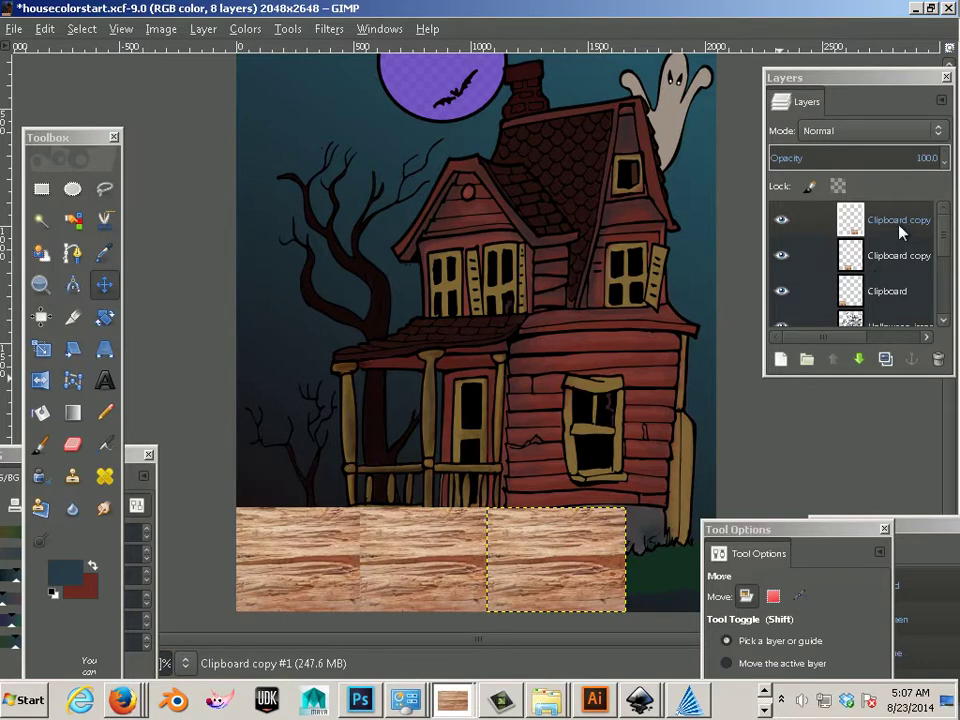
{"action": "right_click", "coordinate": [816, 230]}
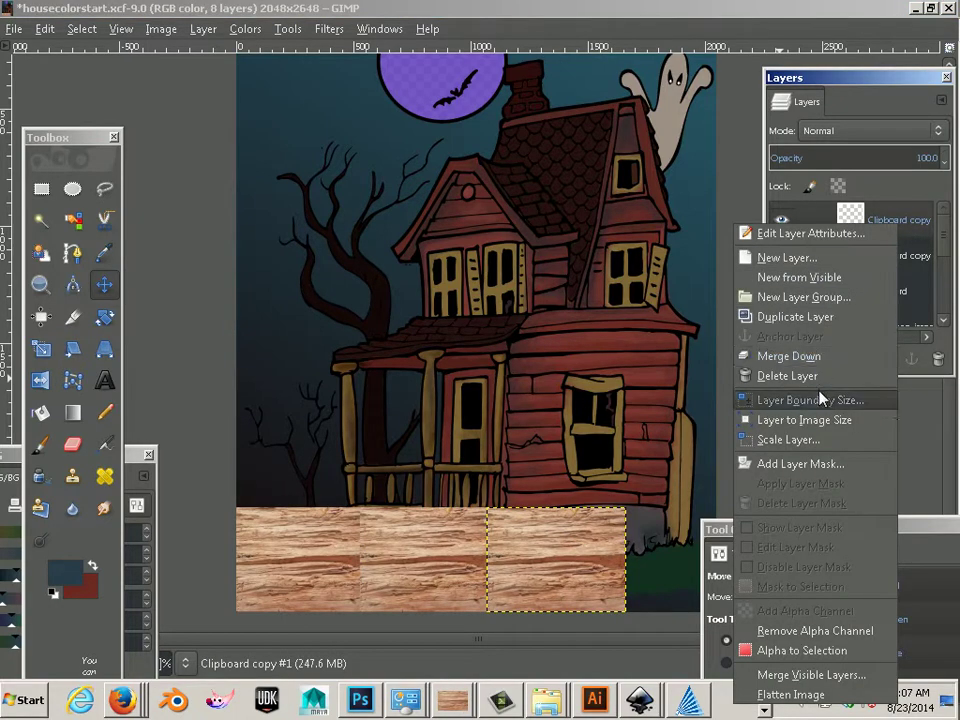
{"action": "left_click", "coordinate": [805, 317]}
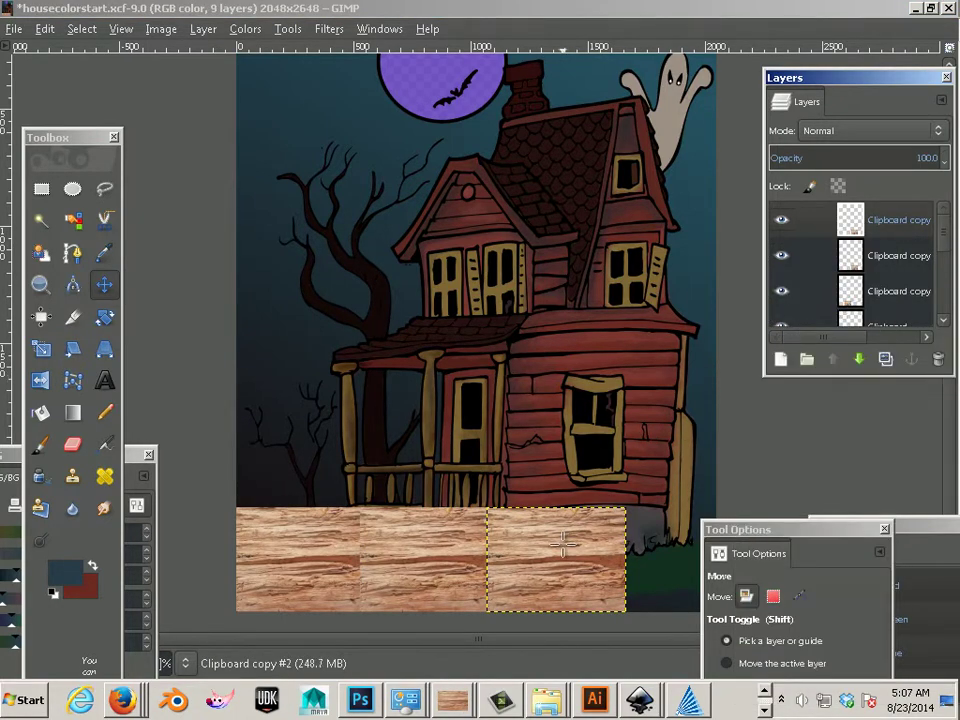
{"action": "left_click_drag", "start_coordinate": [563, 543], "coordinate": [670, 541]}
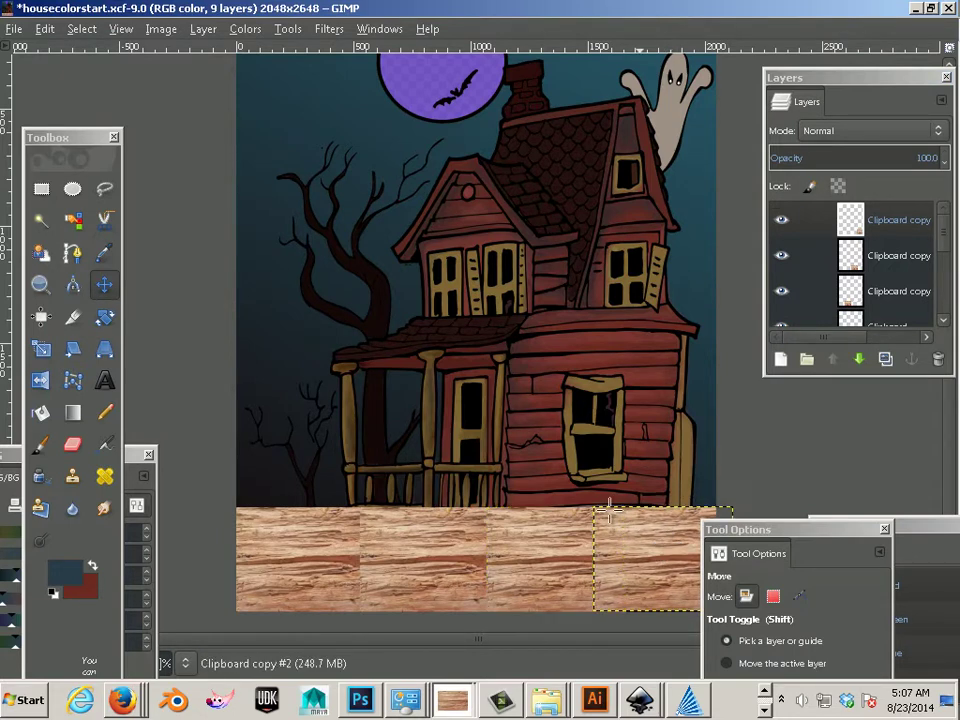
Merge the three copies down into the single original Clipboard wood layer
{"action": "right_click", "coordinate": [906, 224]}
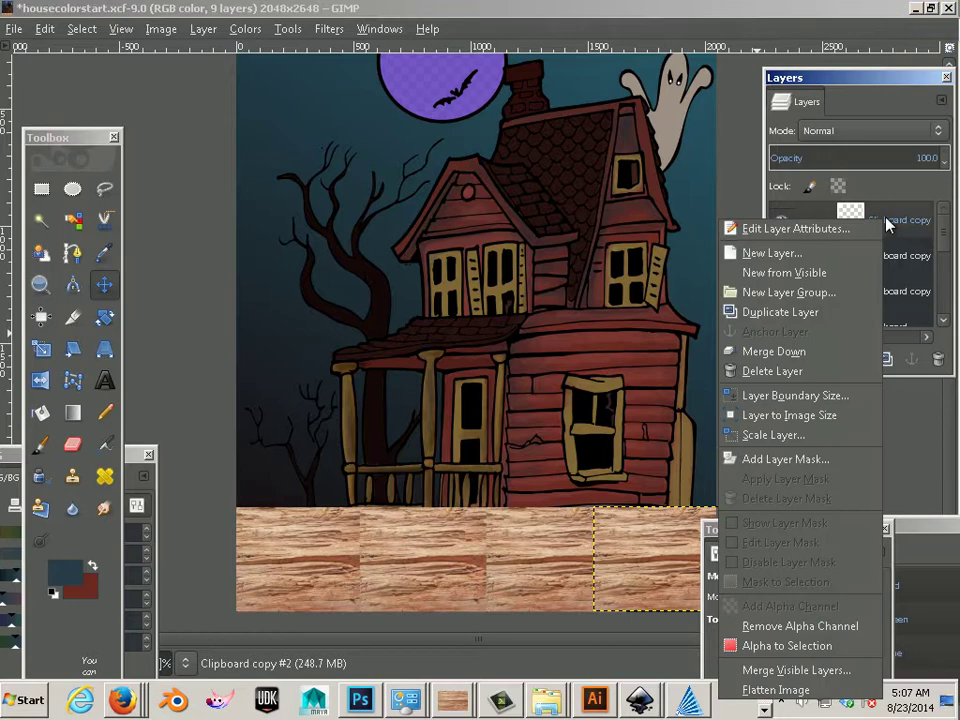
{"action": "left_click", "coordinate": [848, 351]}
{"action": "right_click", "coordinate": [895, 222]}
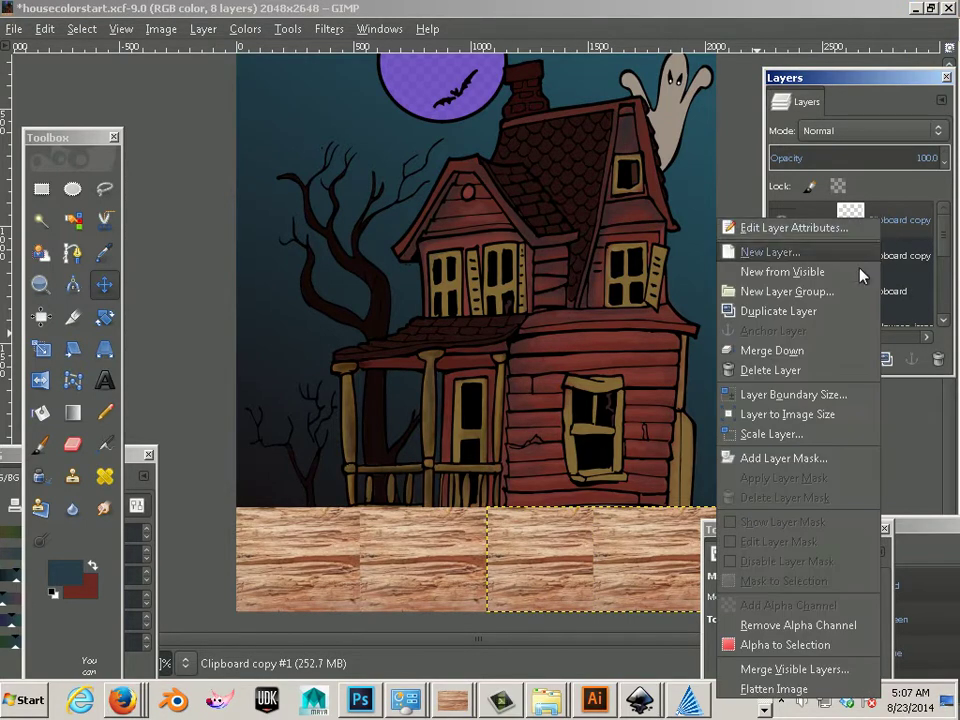
{"action": "left_click", "coordinate": [848, 349]}
{"action": "right_click", "coordinate": [888, 222]}
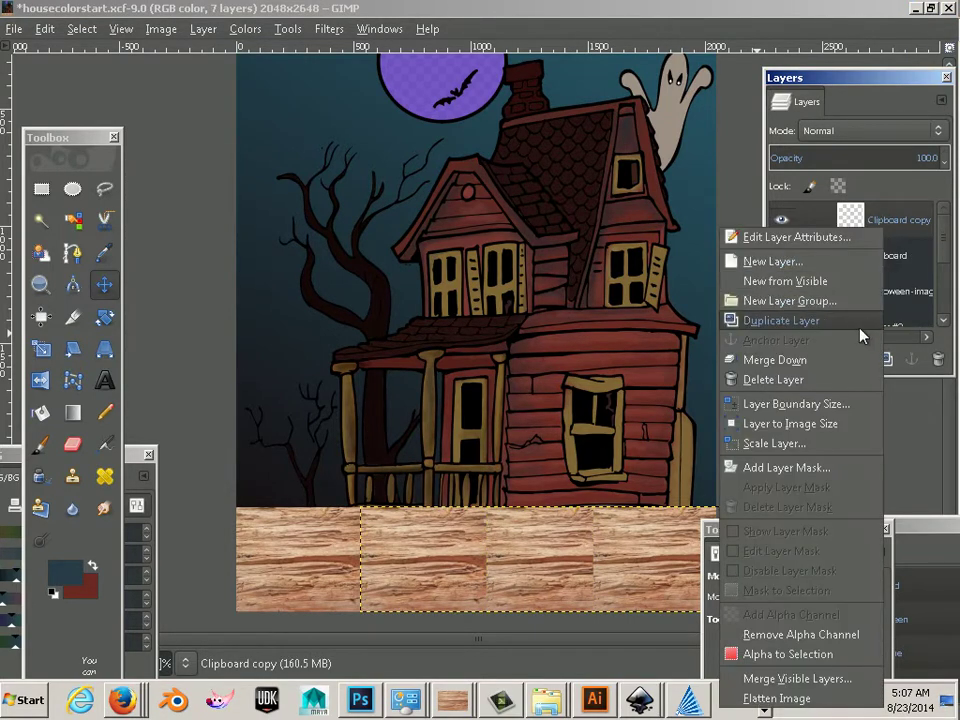
{"action": "left_click", "coordinate": [768, 360]}
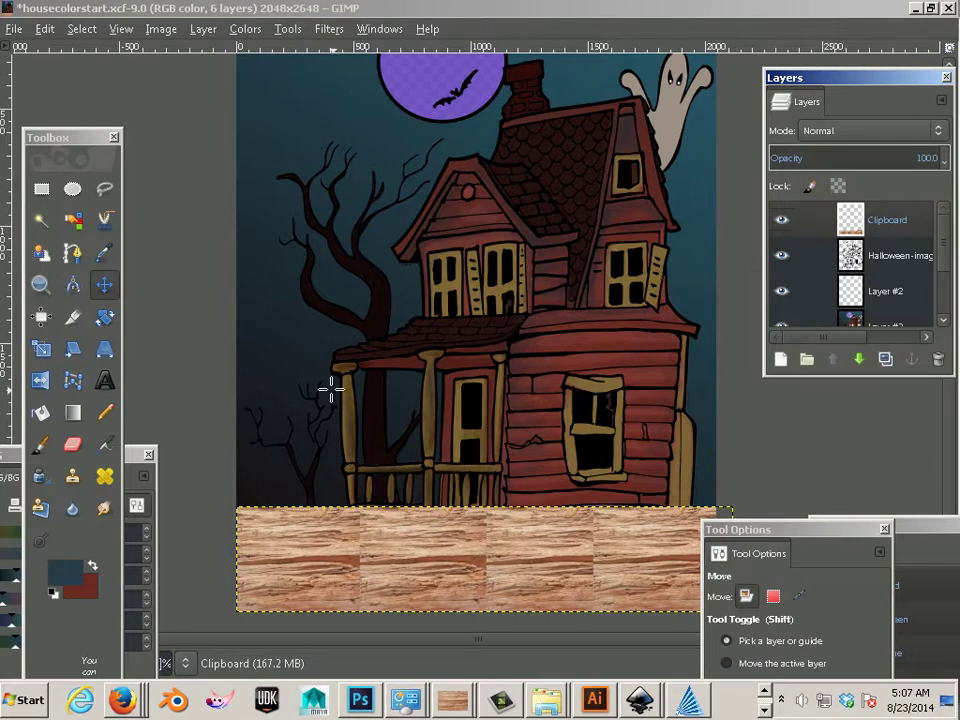
Select the Clone tool and bring its options up beside the canvas
{"action": "left_click", "coordinate": [72, 480]}
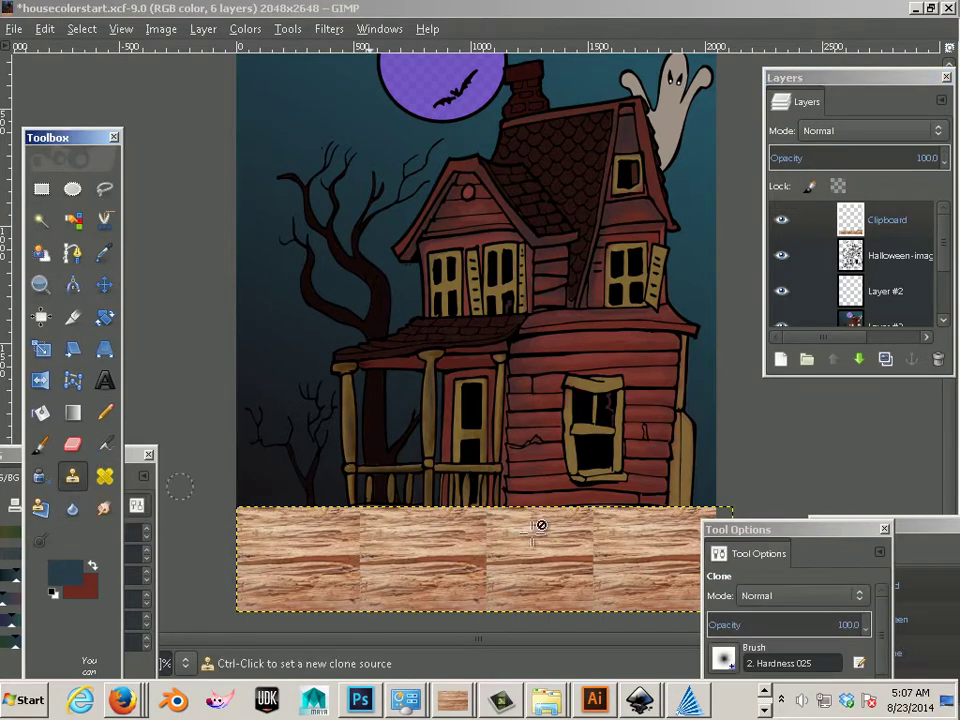
{"action": "left_click_drag", "start_coordinate": [752, 533], "coordinate": [186, 192]}
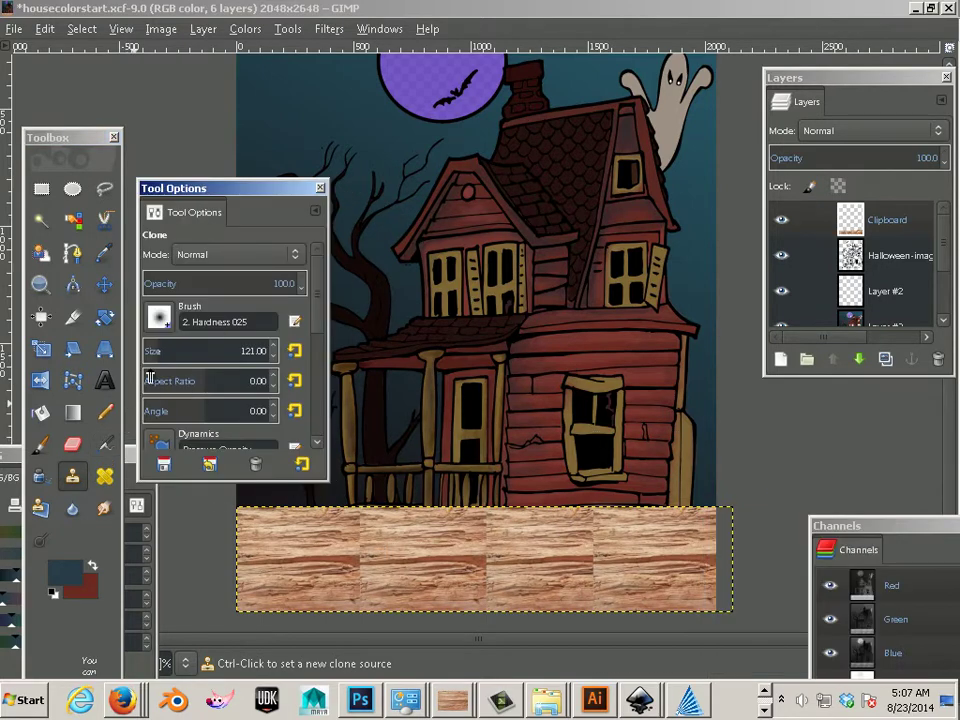
{"action": "left_click", "coordinate": [160, 316]}
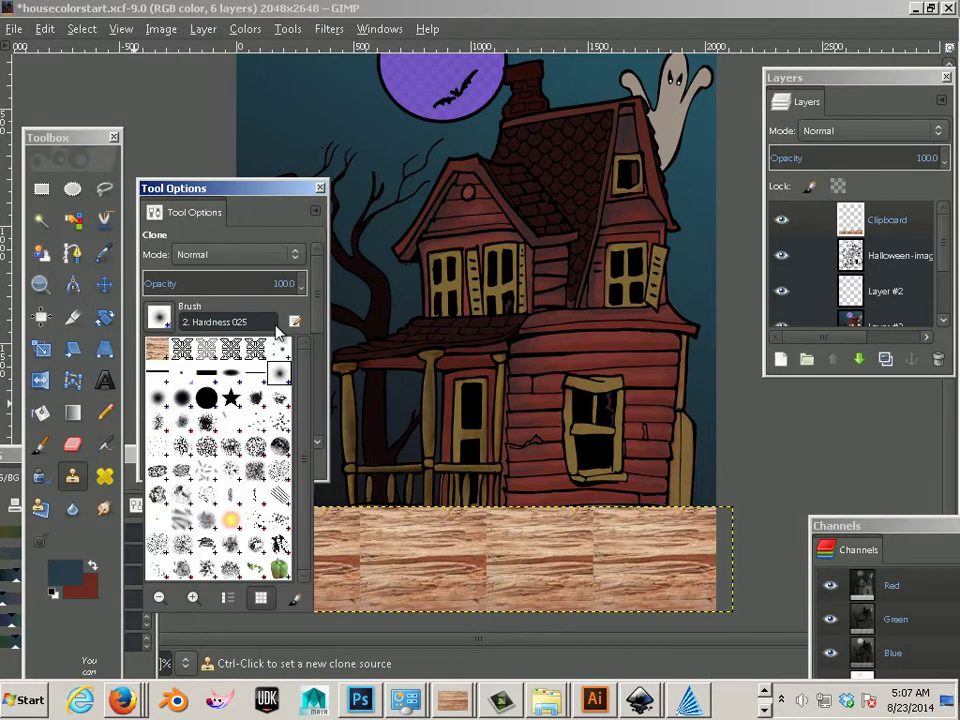
{"action": "left_click", "coordinate": [320, 191]}
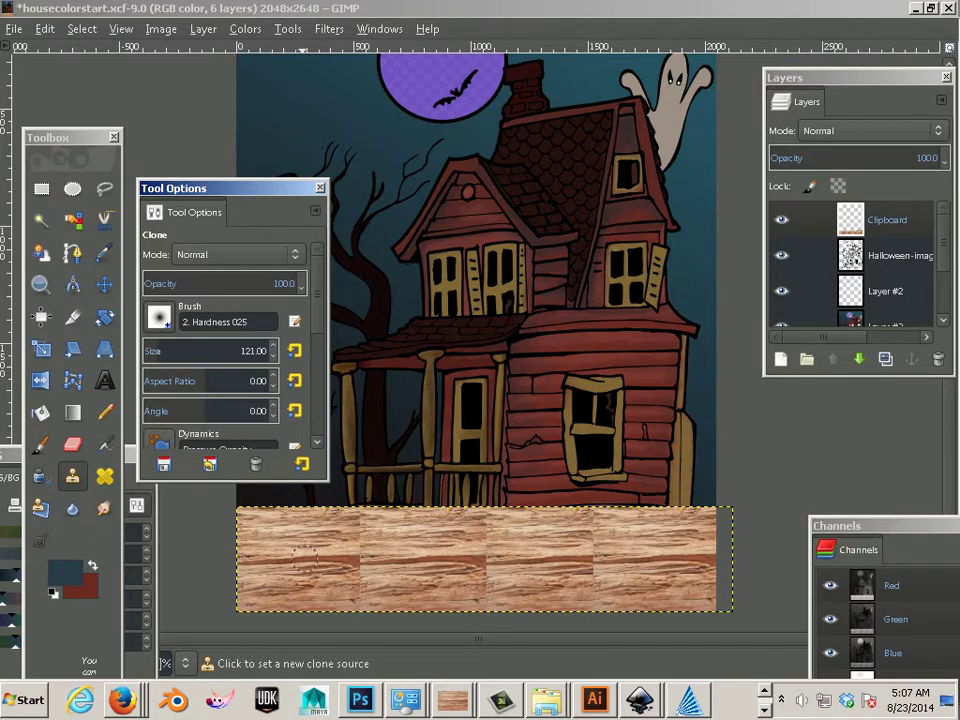
Enlarge the clone brush and clone wood grain over the seams in the bottom strip
{"action": "left_click", "coordinate": [300, 560], "text": "ctrl"}
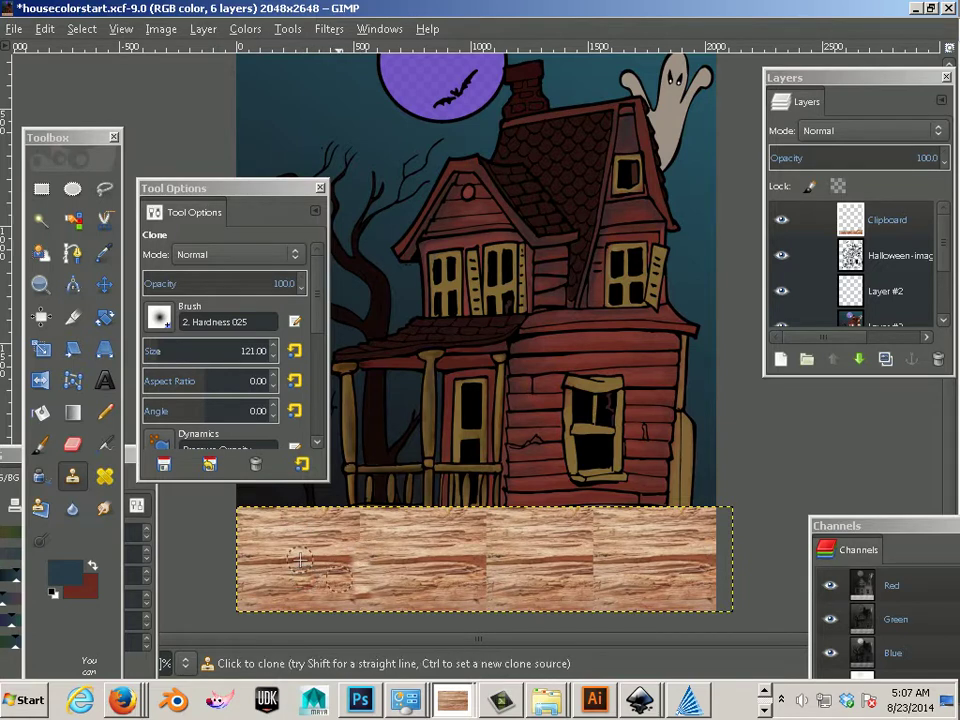
{"action": "key", "text": "bracketright"}
{"action": "key", "text": "bracketright"}
{"action": "key", "text": "bracketright"}
{"action": "key", "text": "bracketright"}
{"action": "key", "text": "bracketright"}
{"action": "key", "text": "bracketright"}
{"action": "key", "text": "bracketright"}
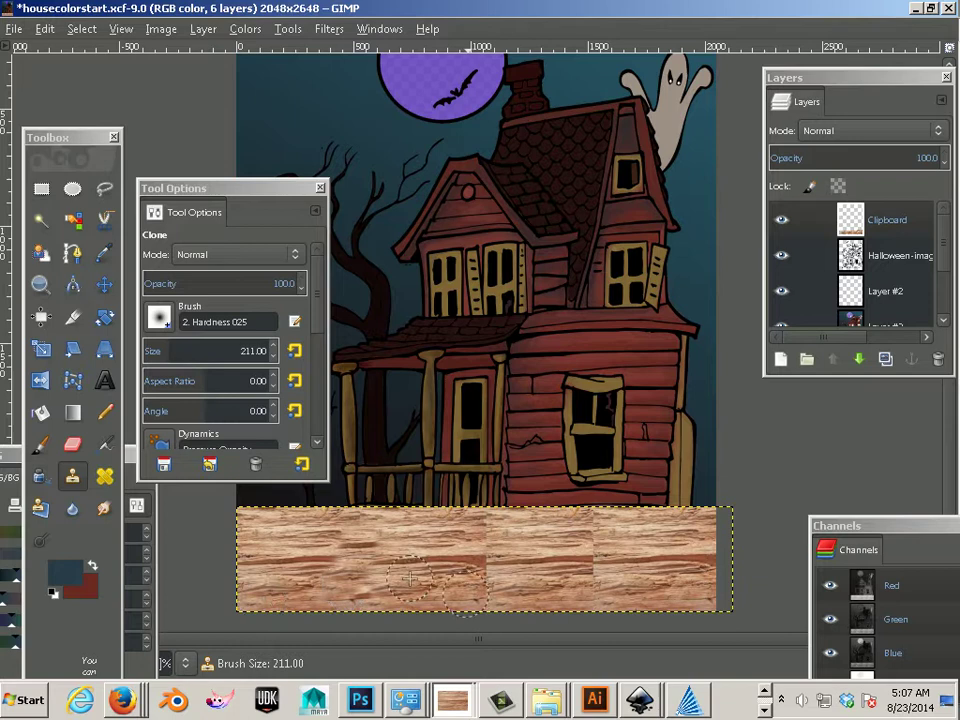
{"action": "left_click", "coordinate": [487, 580], "text": "ctrl"}
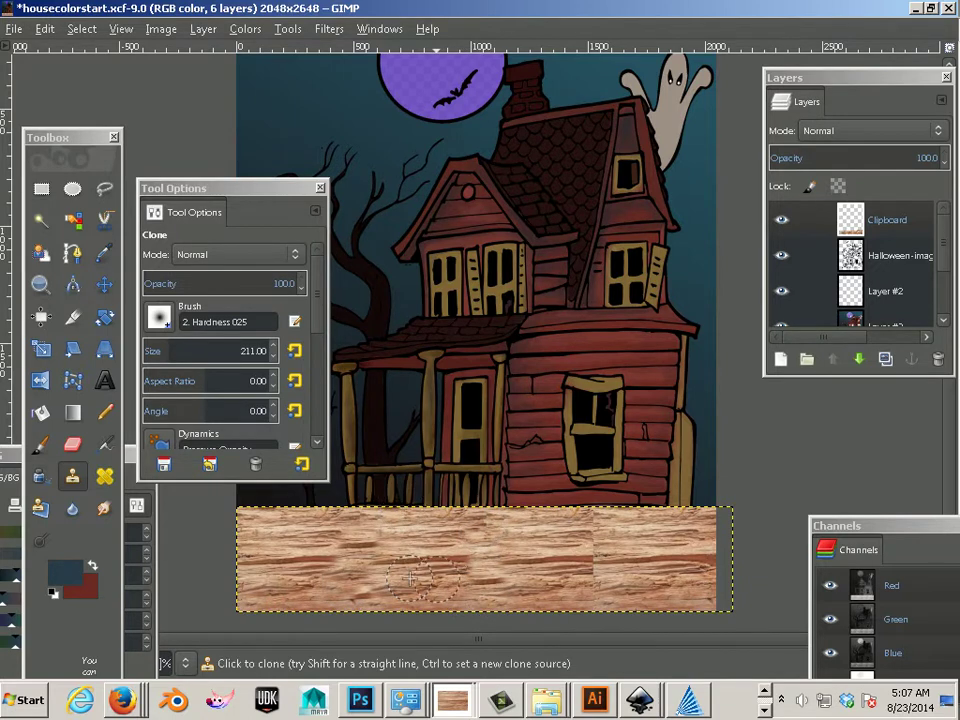
{"action": "left_click", "coordinate": [290, 570], "text": "ctrl"}
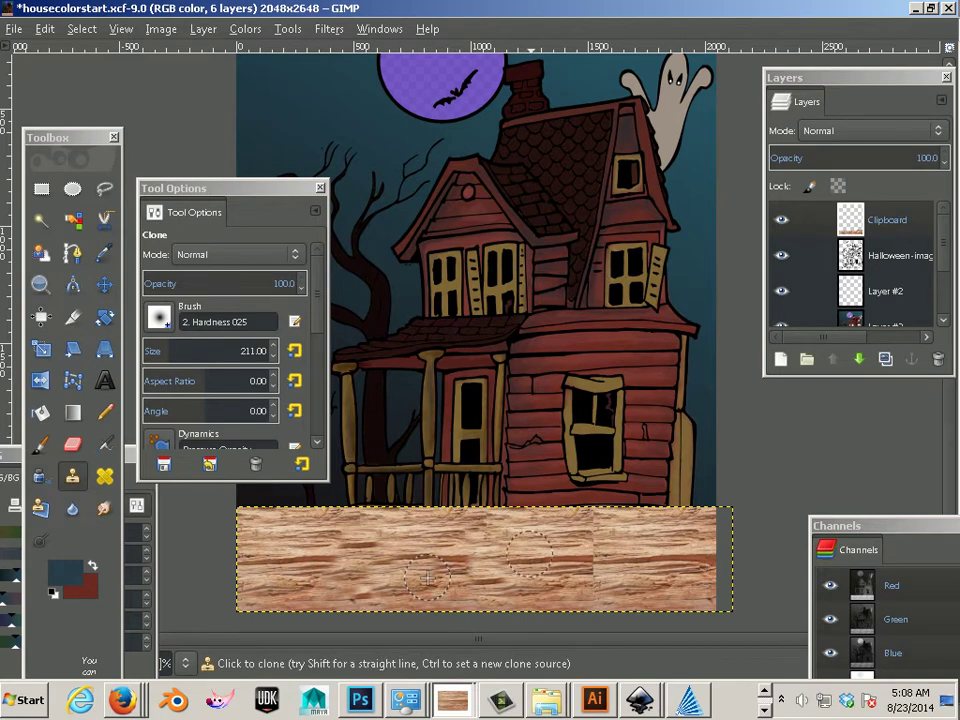
{"action": "left_click", "coordinate": [425, 548], "text": "ctrl"}
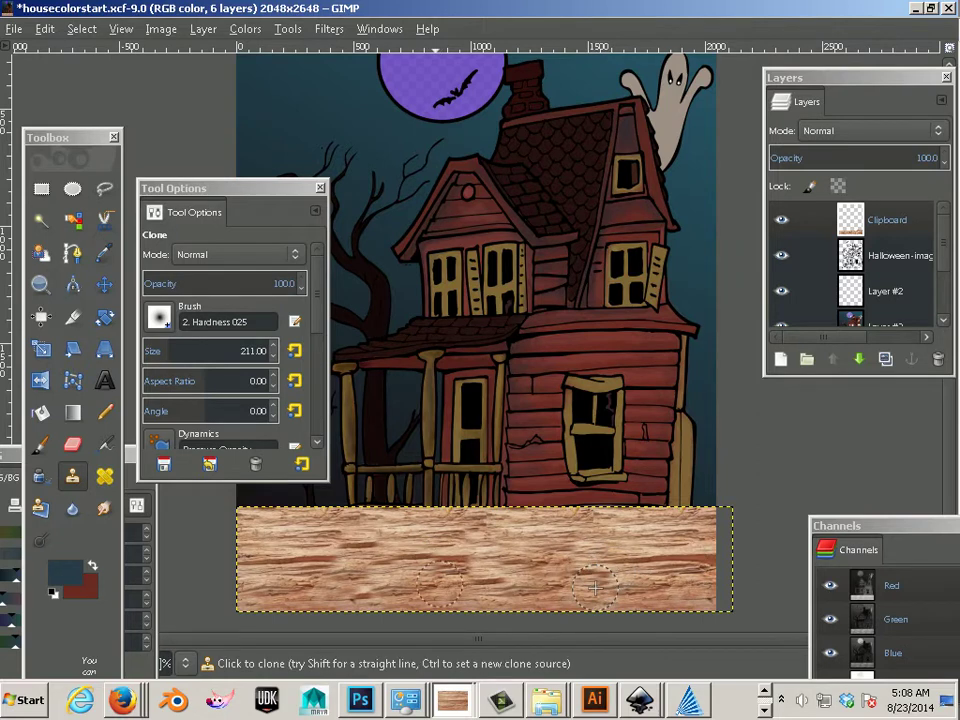
{"action": "left_click", "coordinate": [427, 568], "text": "ctrl"}
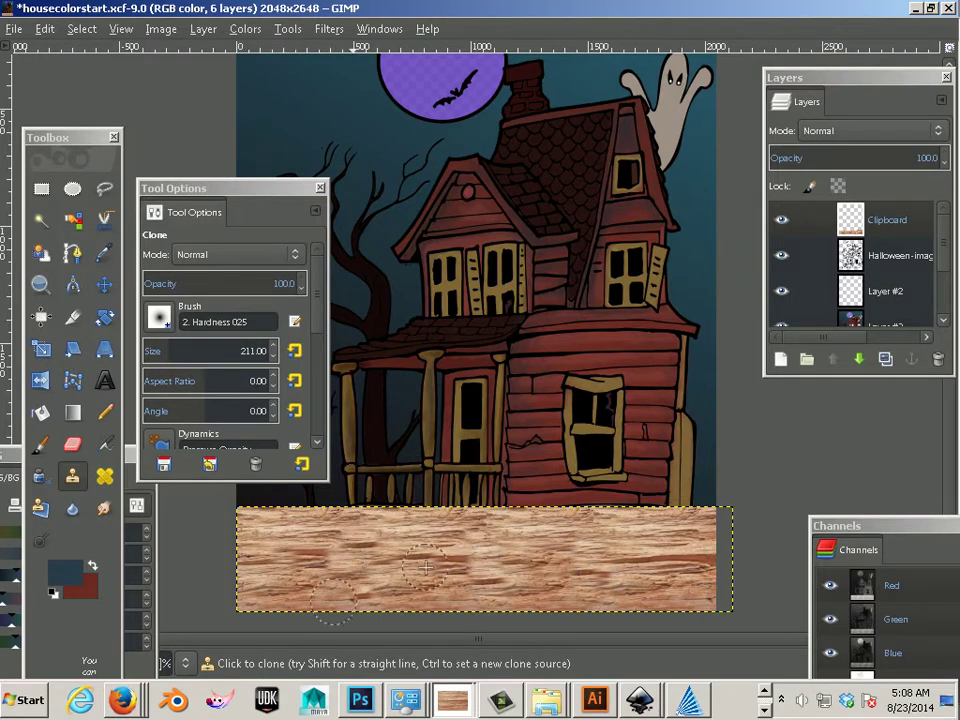
{"action": "left_click", "coordinate": [614, 546], "text": "ctrl"}
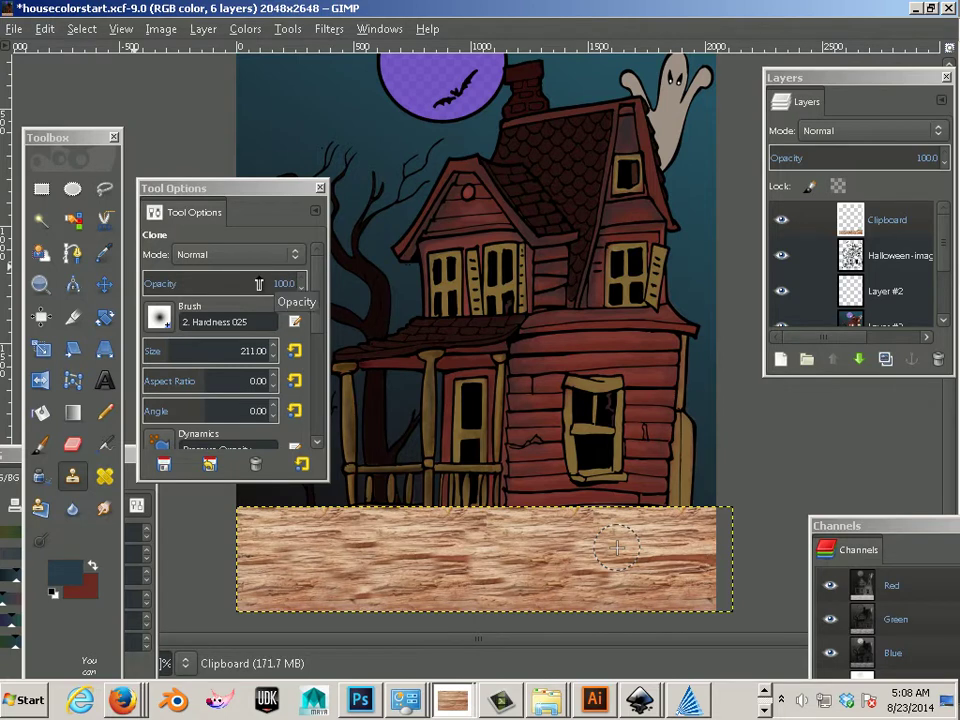
With the Move tool, duplicate the wood strip twice and stack the copies upward
{"action": "left_click", "coordinate": [104, 285]}
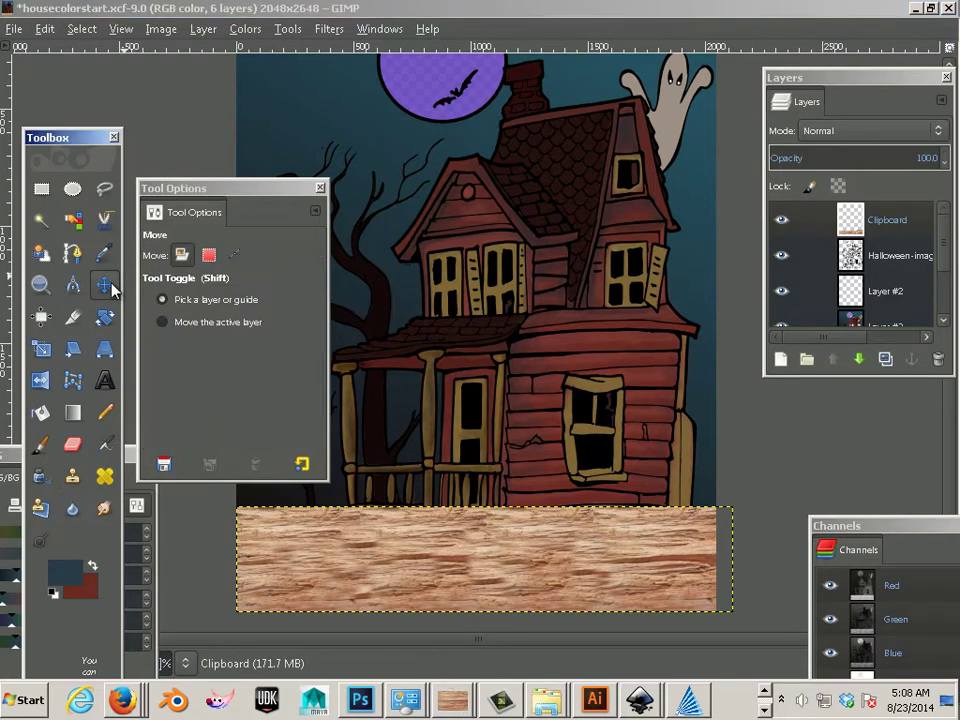
{"action": "right_click", "coordinate": [878, 230]}
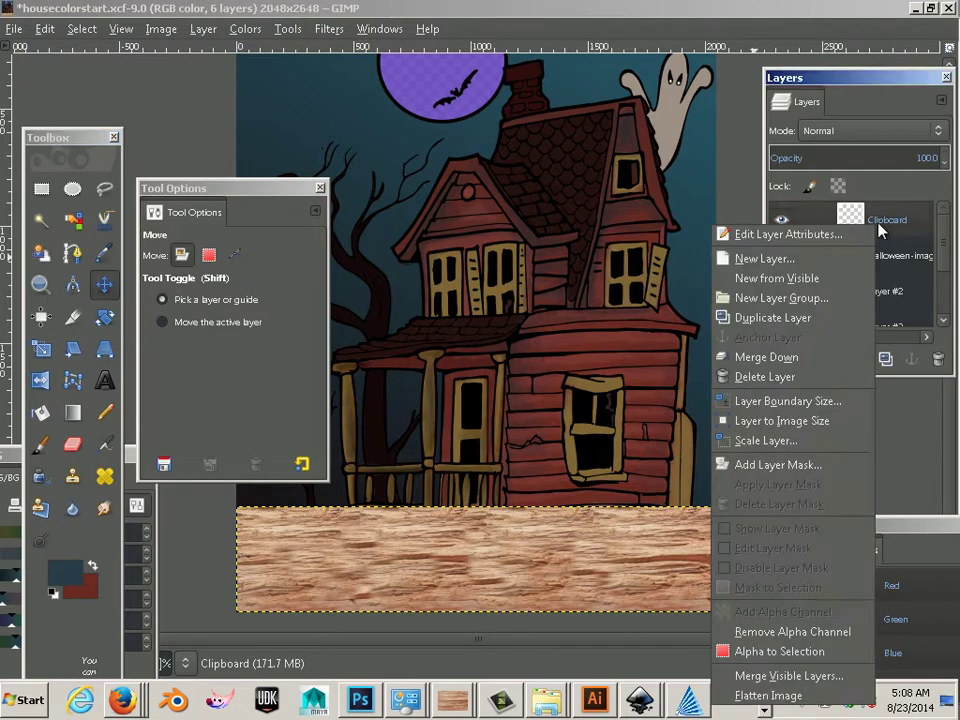
{"action": "left_click", "coordinate": [831, 318]}
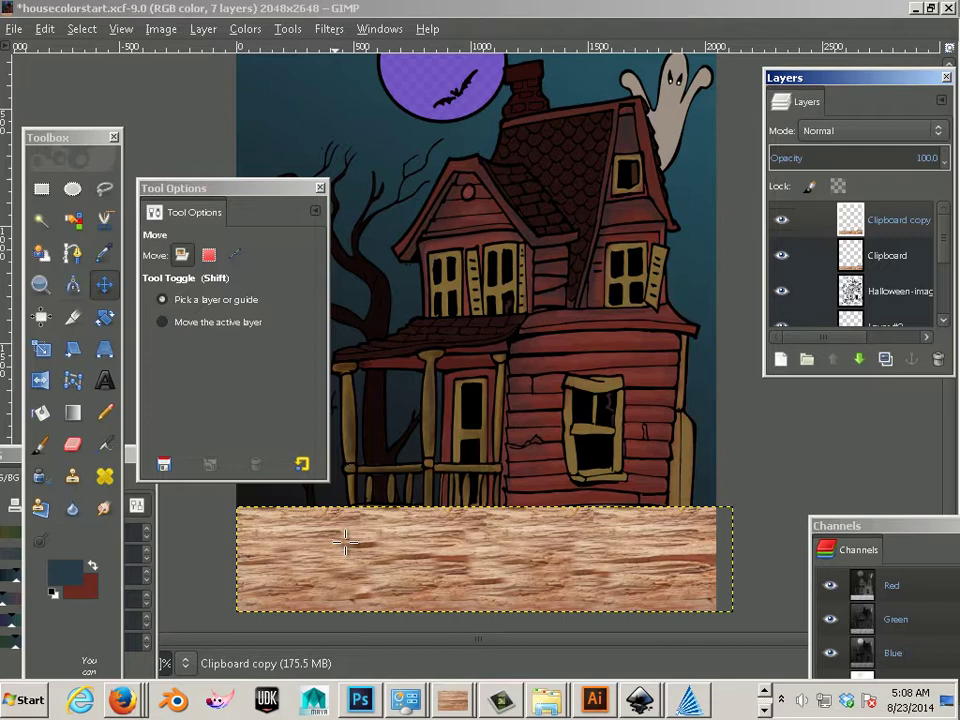
{"action": "left_click_drag", "start_coordinate": [364, 549], "coordinate": [359, 460]}
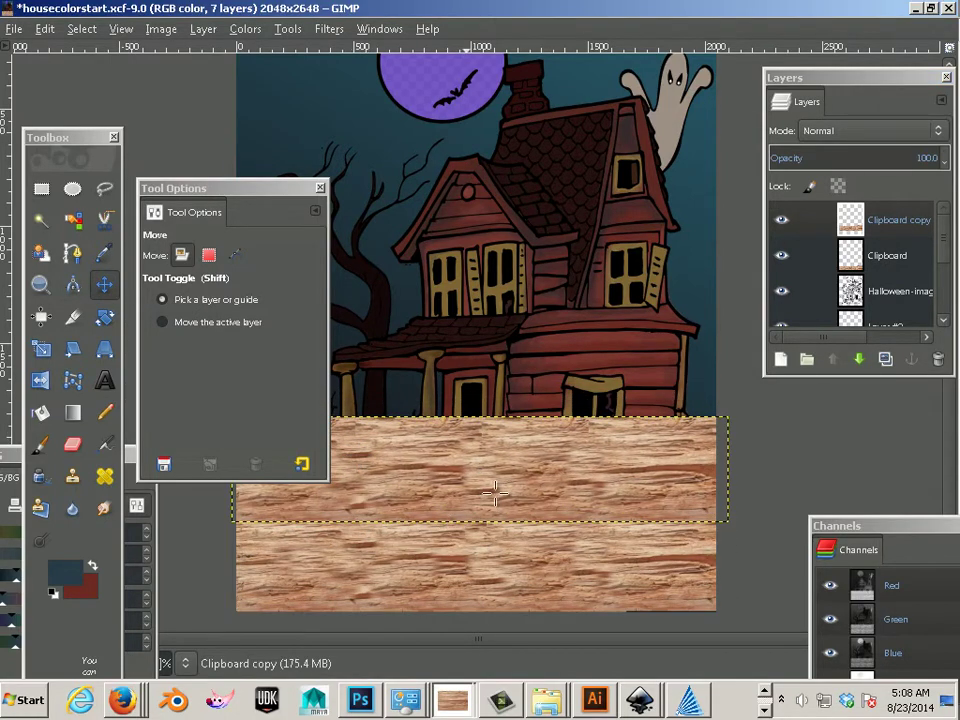
{"action": "mouse_move", "coordinate": [505, 482]}
{"action": "left_mouse_down"}
{"action": "mouse_move", "coordinate": [509, 465]}
{"action": "mouse_move", "coordinate": [495, 484]}
{"action": "left_mouse_up"}
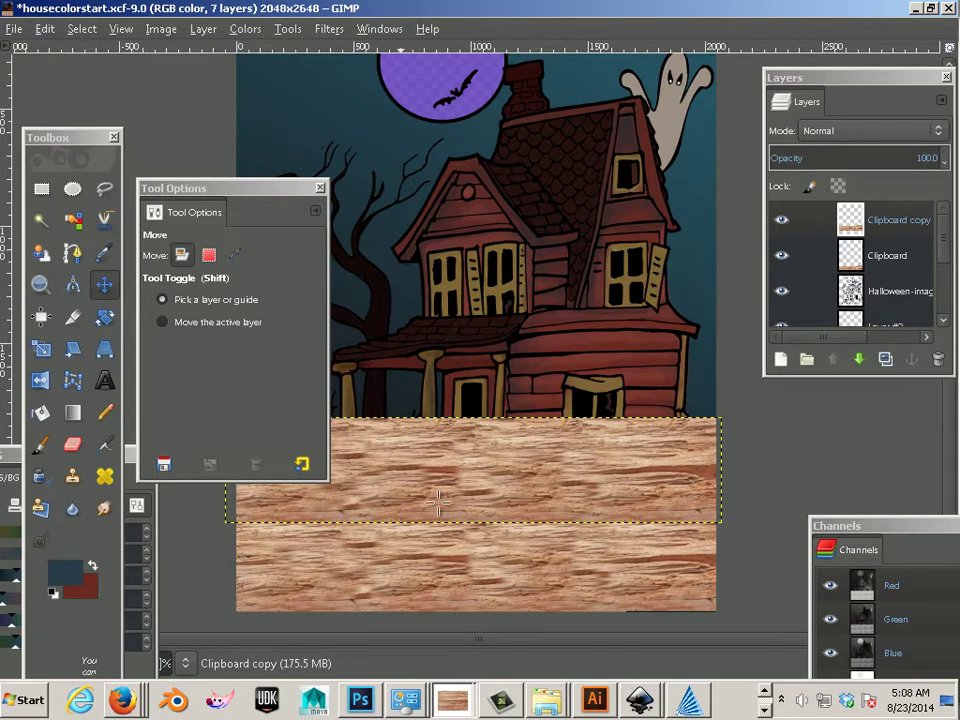
{"action": "right_click", "coordinate": [895, 226]}
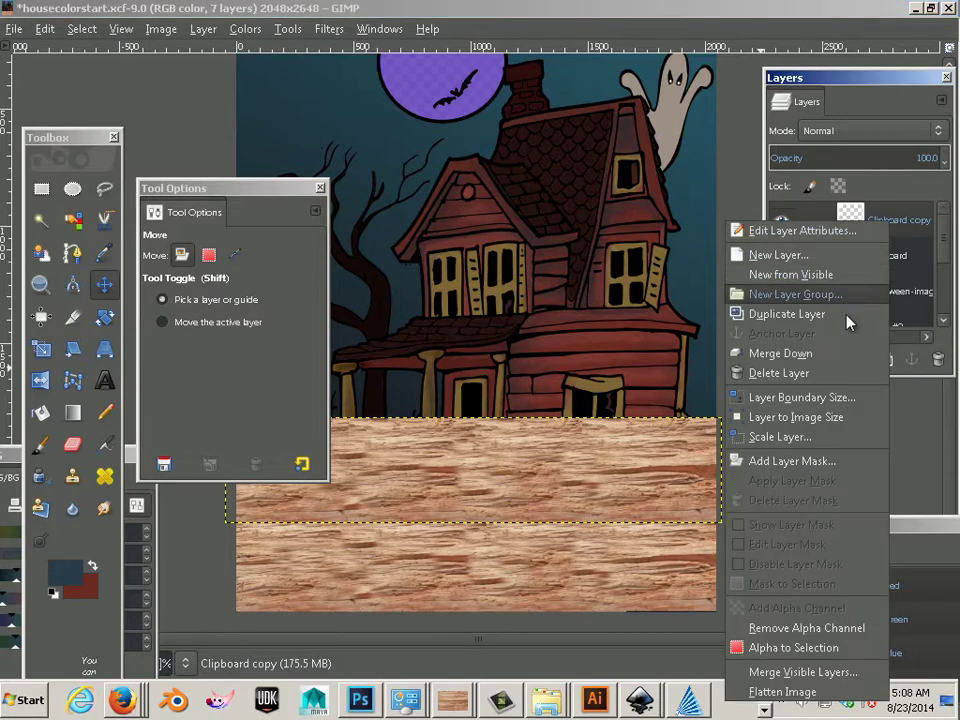
{"action": "left_click", "coordinate": [810, 313]}
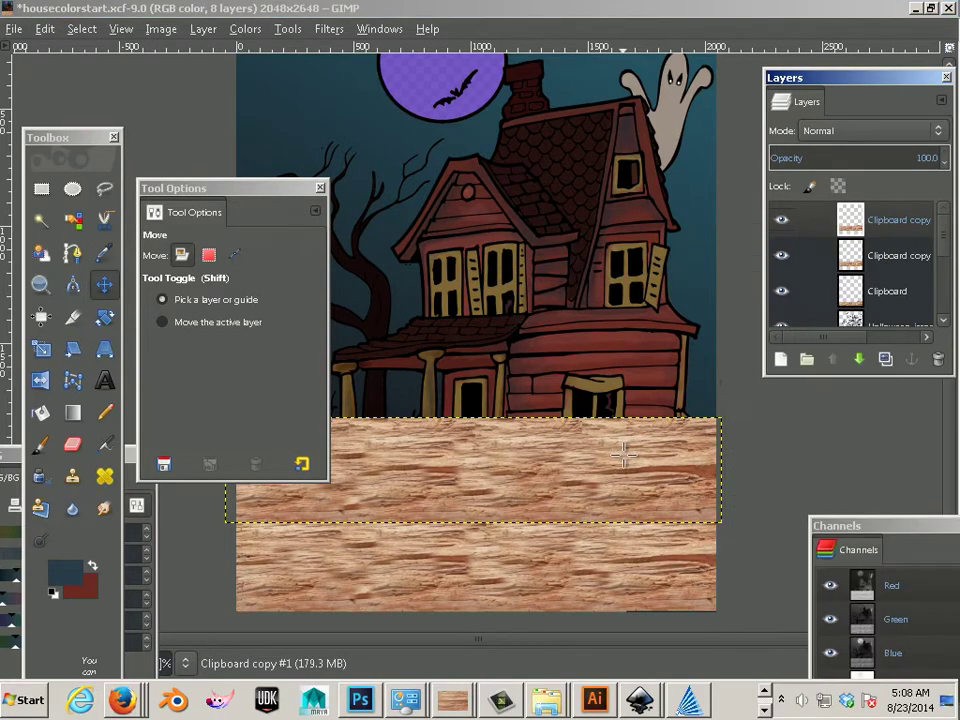
{"action": "left_click_drag", "start_coordinate": [623, 454], "coordinate": [625, 370]}
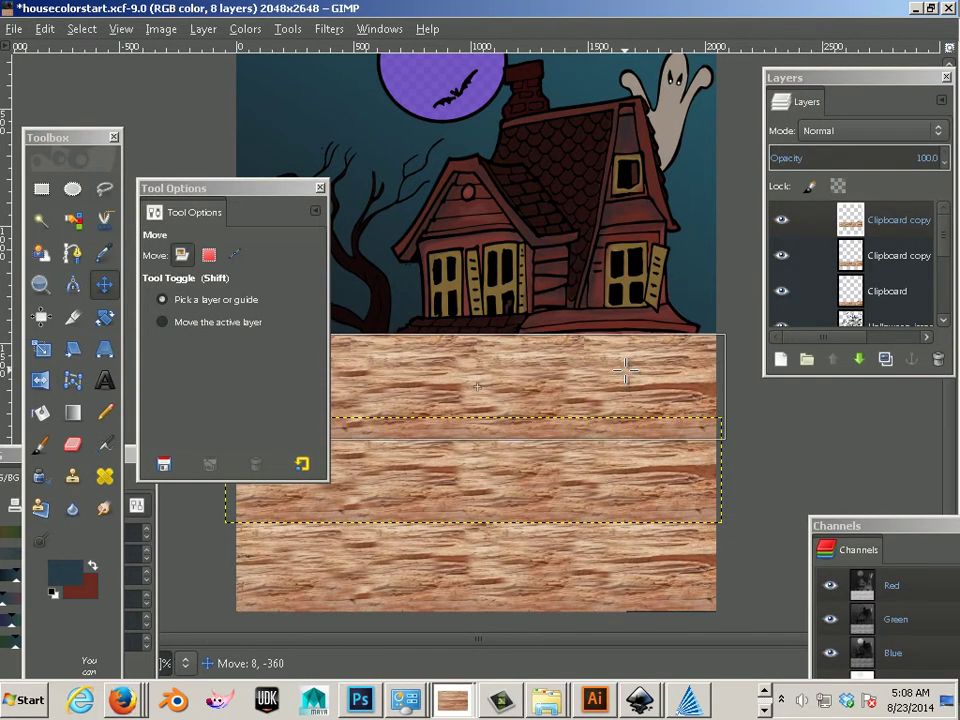
Add further wood strip copies, moving them up until wood nearly reaches the top
{"action": "right_click", "coordinate": [912, 257]}
{"action": "left_click", "coordinate": [792, 93]}
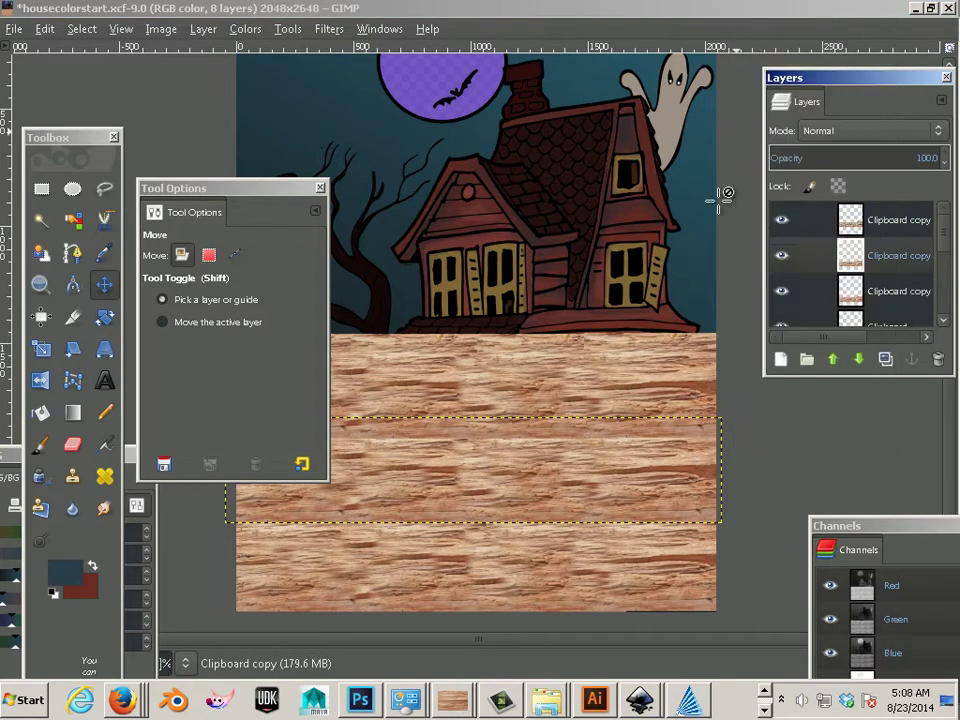
{"action": "mouse_move", "coordinate": [626, 323]}
{"action": "left_mouse_down"}
{"action": "mouse_move", "coordinate": [632, 275]}
{"action": "mouse_move", "coordinate": [633, 346]}
{"action": "left_mouse_up"}
{"action": "left_click", "coordinate": [789, 266]}
{"action": "right_click", "coordinate": [911, 226]}
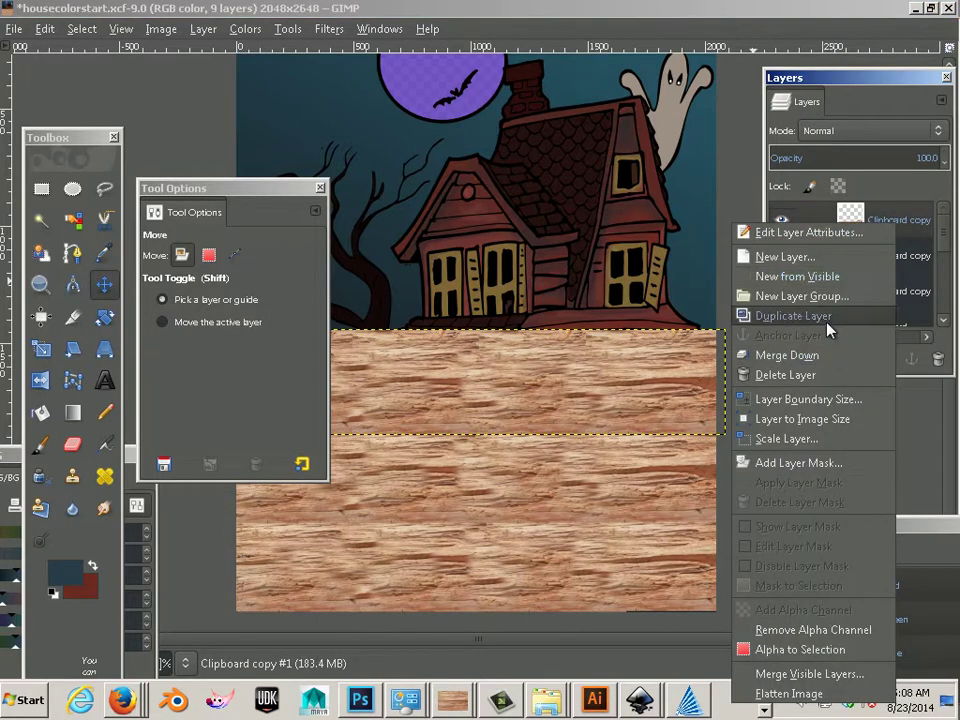
{"action": "left_click", "coordinate": [800, 316]}
{"action": "left_click_drag", "start_coordinate": [597, 374], "coordinate": [666, 128]}
{"action": "right_click", "coordinate": [876, 222]}
{"action": "left_click", "coordinate": [853, 317]}
{"action": "right_click", "coordinate": [893, 226]}
{"action": "left_click", "coordinate": [840, 312]}
Nudge the top wood copy up slightly and merge the top wood strips down
{"action": "key", "text": "minus"}
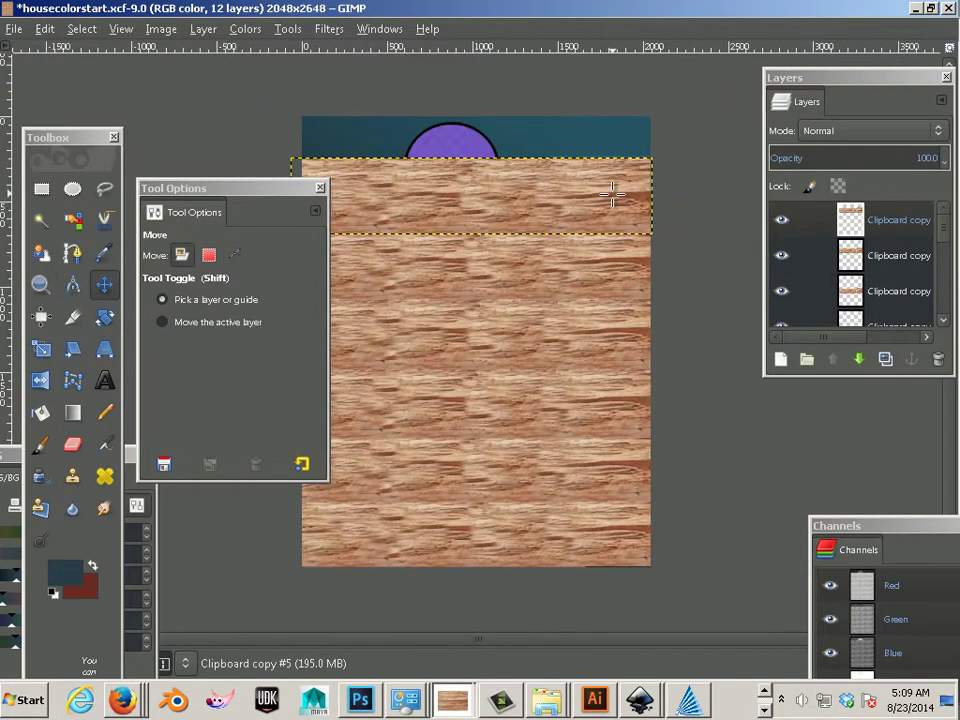
{"action": "left_click_drag", "start_coordinate": [612, 195], "coordinate": [612, 192]}
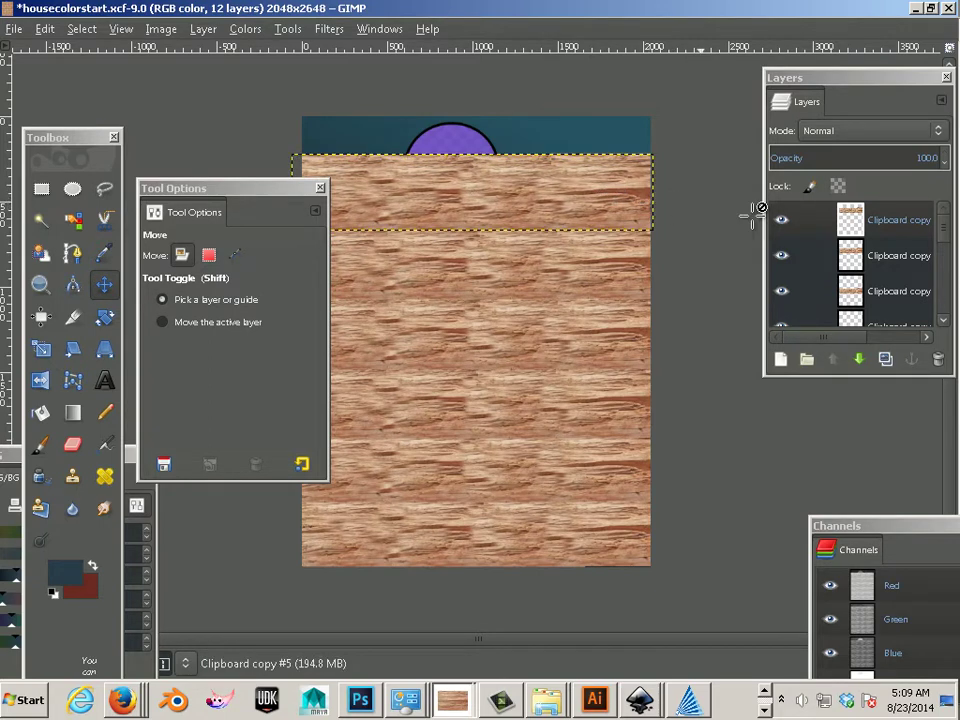
{"action": "right_click", "coordinate": [898, 226]}
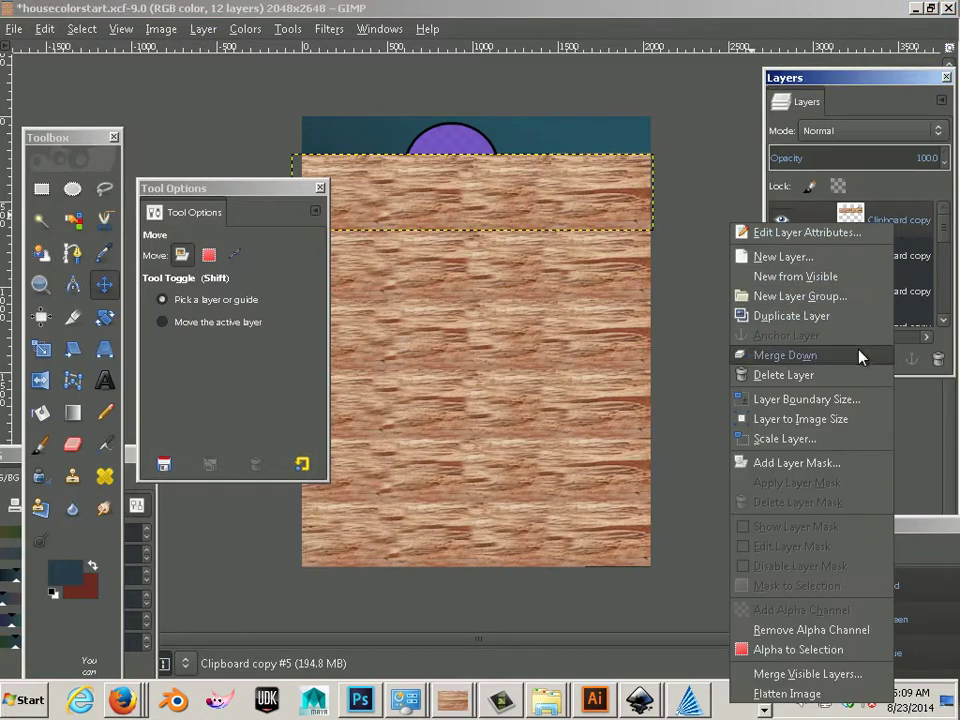
{"action": "left_click", "coordinate": [858, 355]}
{"action": "right_click", "coordinate": [890, 230]}
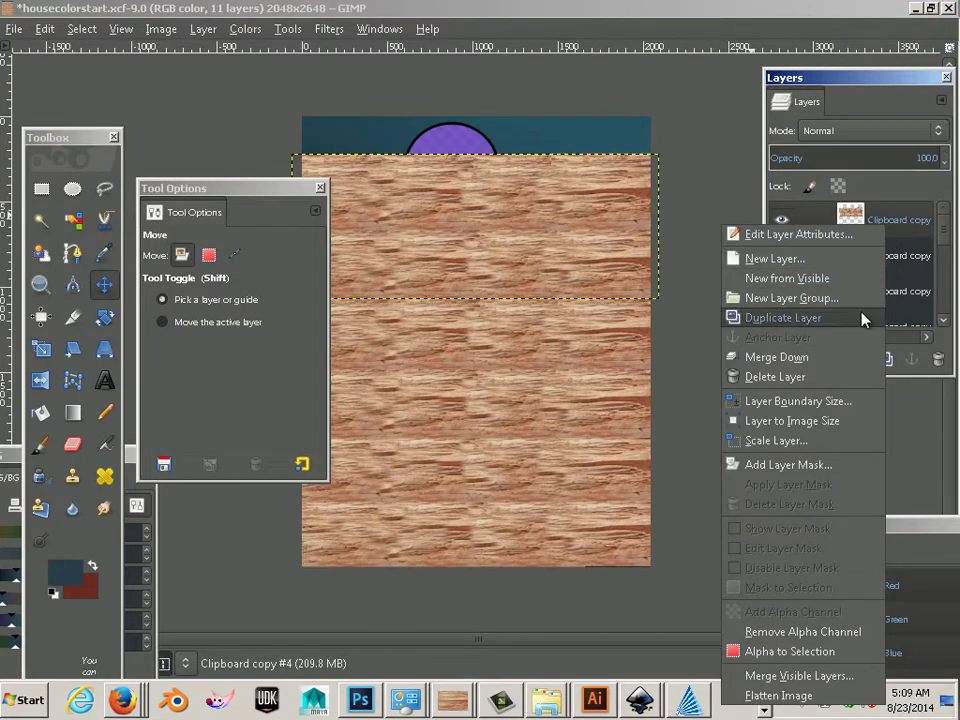
{"action": "left_click", "coordinate": [853, 354]}
{"action": "right_click", "coordinate": [886, 228]}
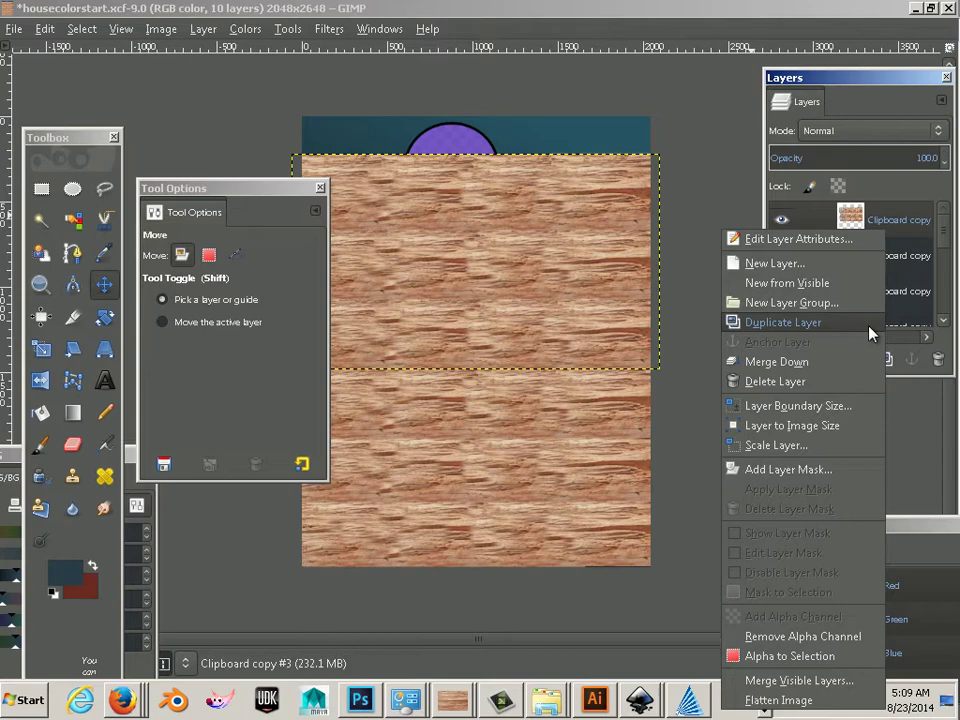
{"action": "left_click", "coordinate": [856, 362]}
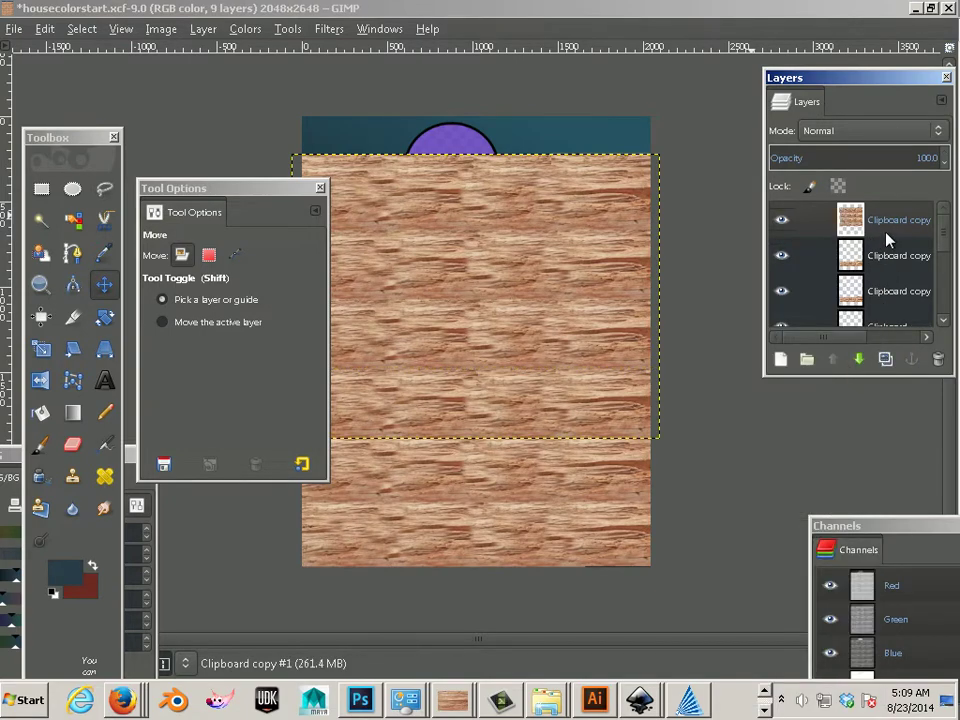
Merge the remaining wood strips down into the single Clipboard layer
{"action": "right_click", "coordinate": [888, 238]}
{"action": "left_click", "coordinate": [864, 358]}
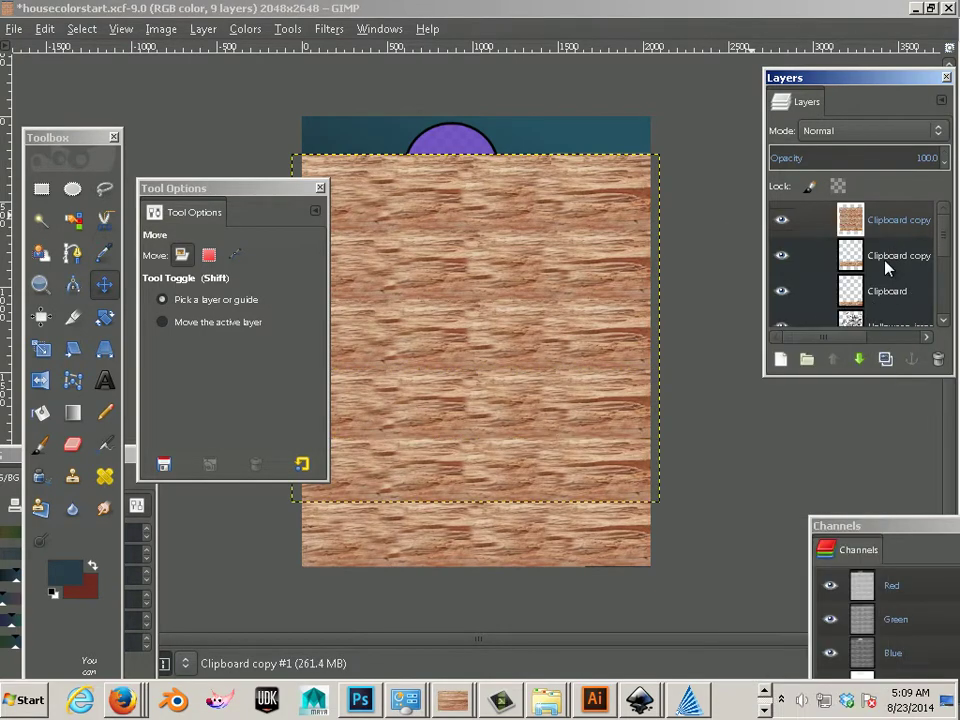
{"action": "right_click", "coordinate": [886, 266]}
{"action": "left_click", "coordinate": [855, 362]}
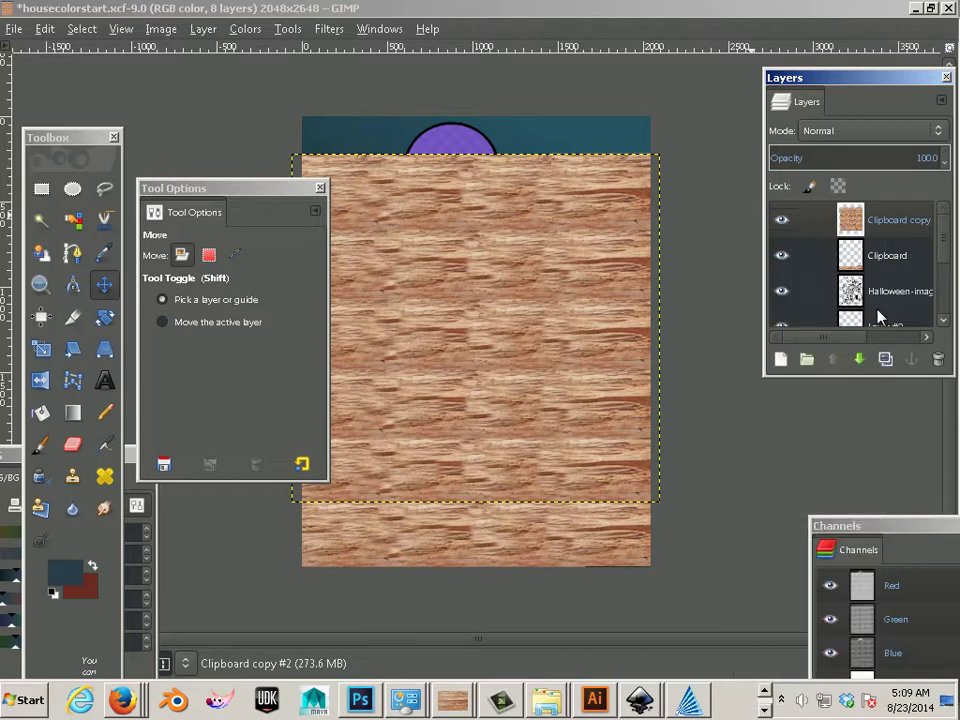
{"action": "right_click", "coordinate": [890, 232]}
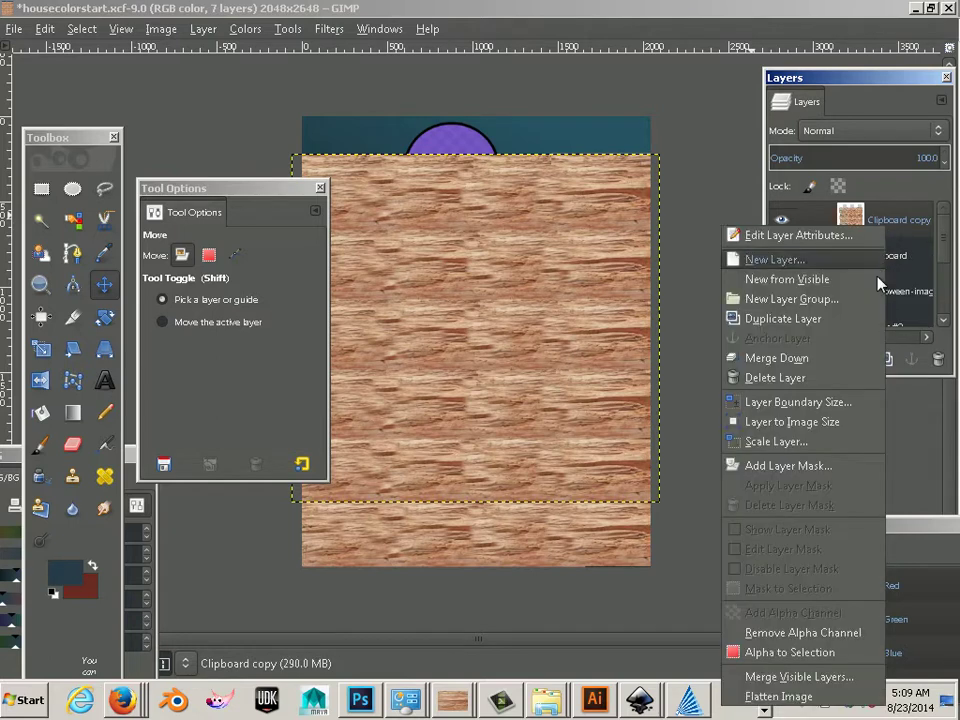
{"action": "left_click", "coordinate": [857, 357]}
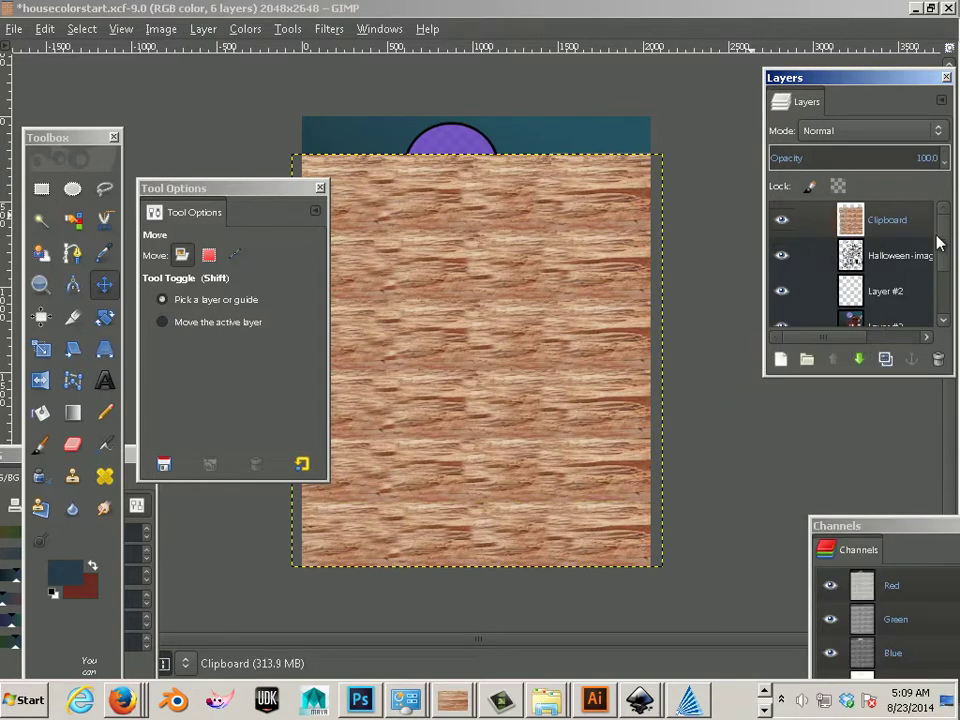
{"action": "left_click_drag", "start_coordinate": [942, 240], "coordinate": [944, 284]}
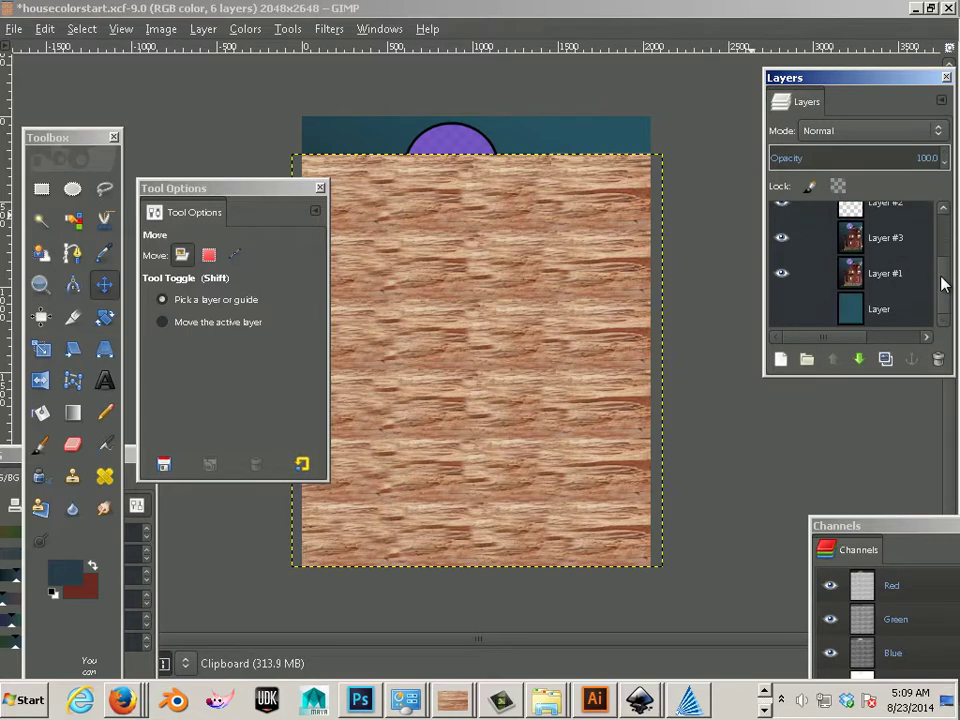
Duplicate the coloured house Layer #1 and raise the copy, Layer #4, to the top
{"action": "left_click", "coordinate": [861, 282]}
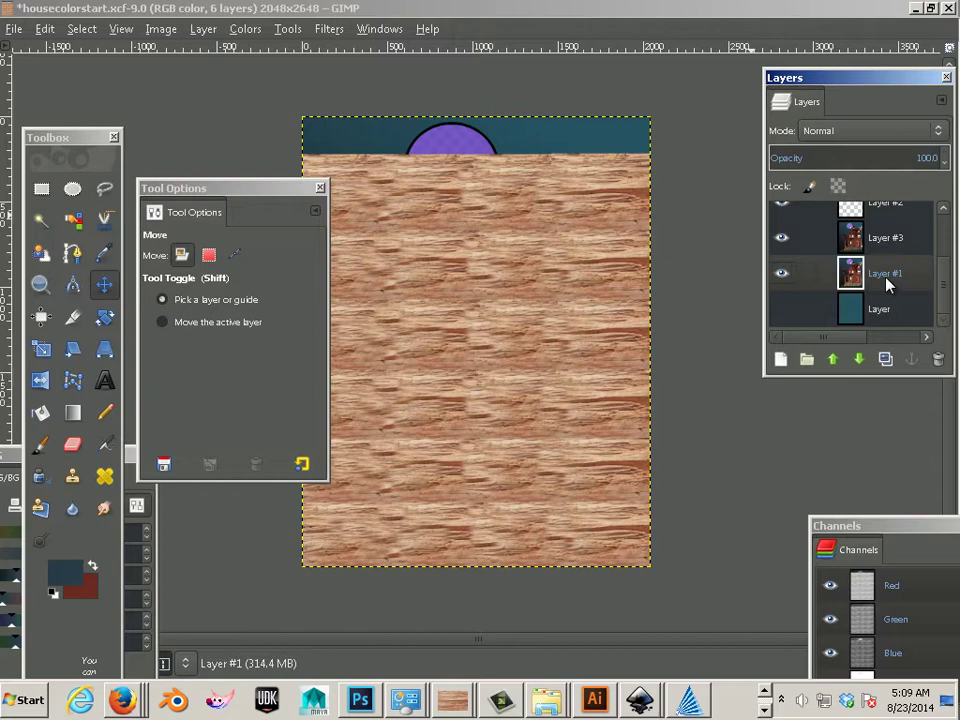
{"action": "left_click", "coordinate": [885, 359]}
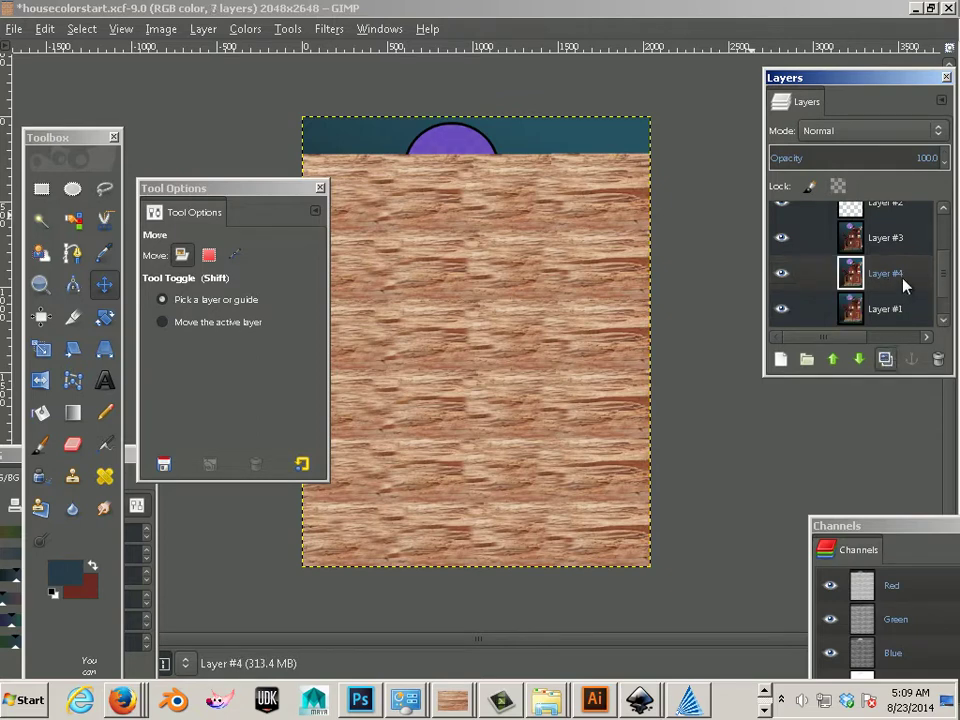
{"action": "left_click", "coordinate": [834, 360], "text": "shift"}
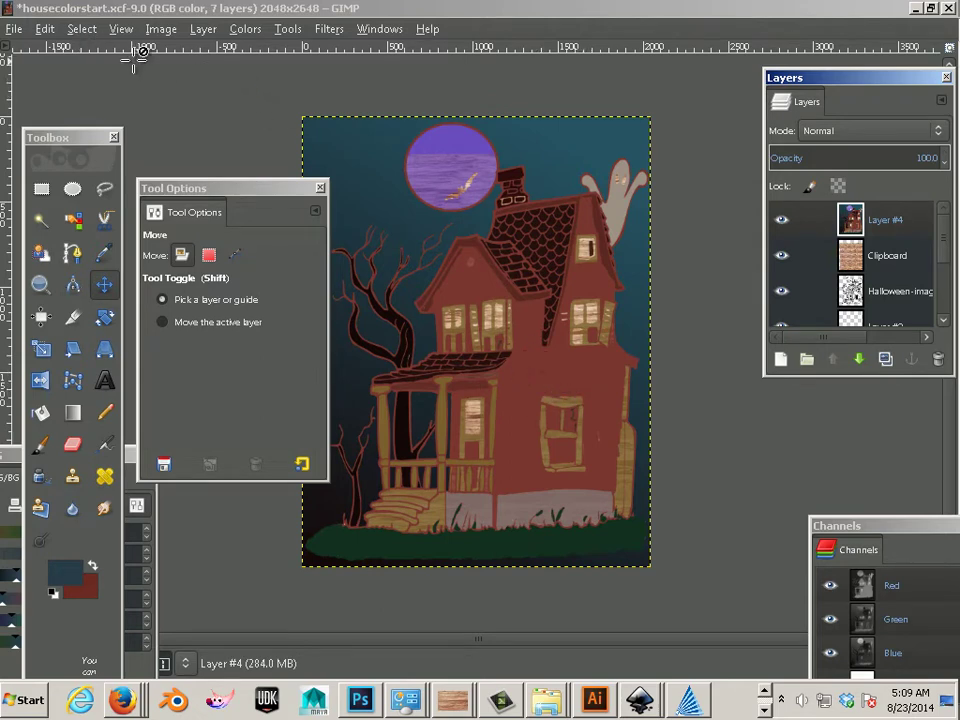
{"action": "left_click", "coordinate": [82, 29]}
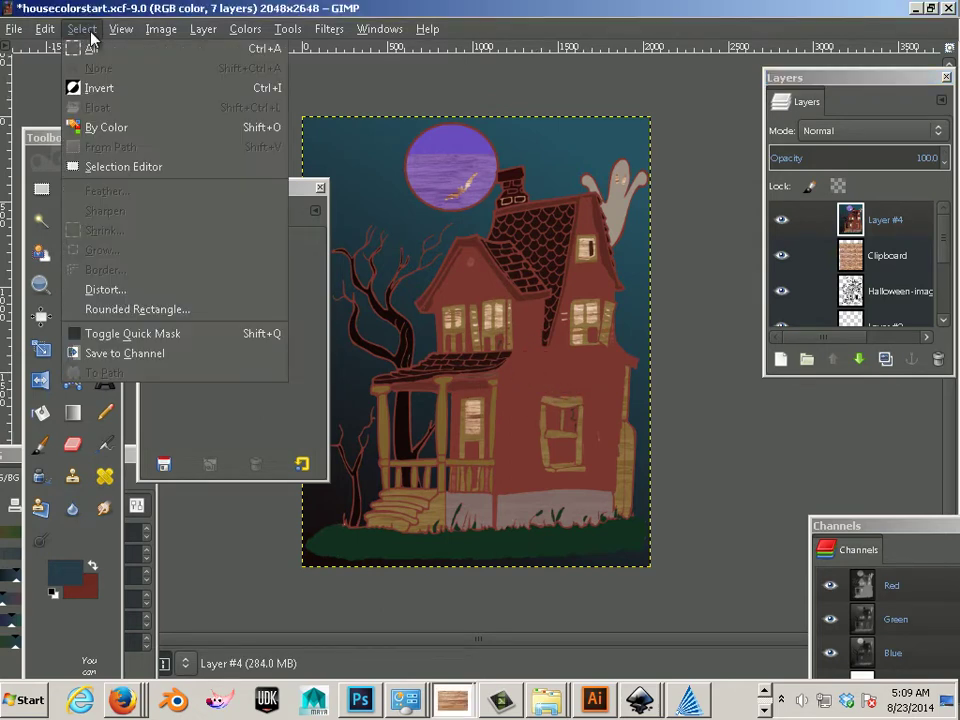
Select the house's colour regions with Select by Color and invert the selection
{"action": "left_click", "coordinate": [95, 127]}
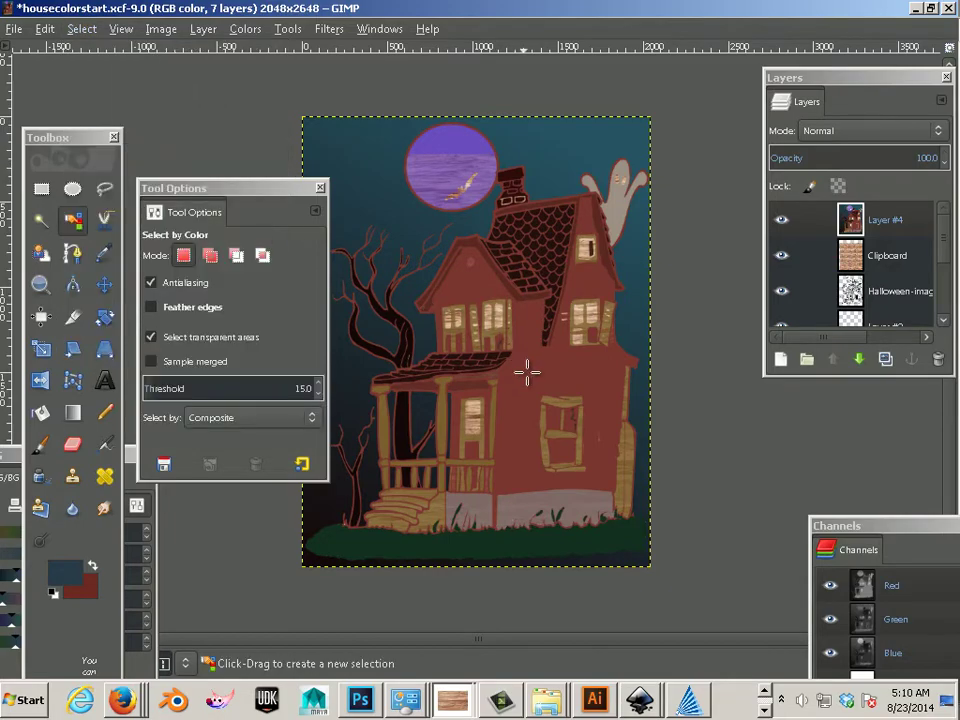
{"action": "left_click", "coordinate": [385, 397]}
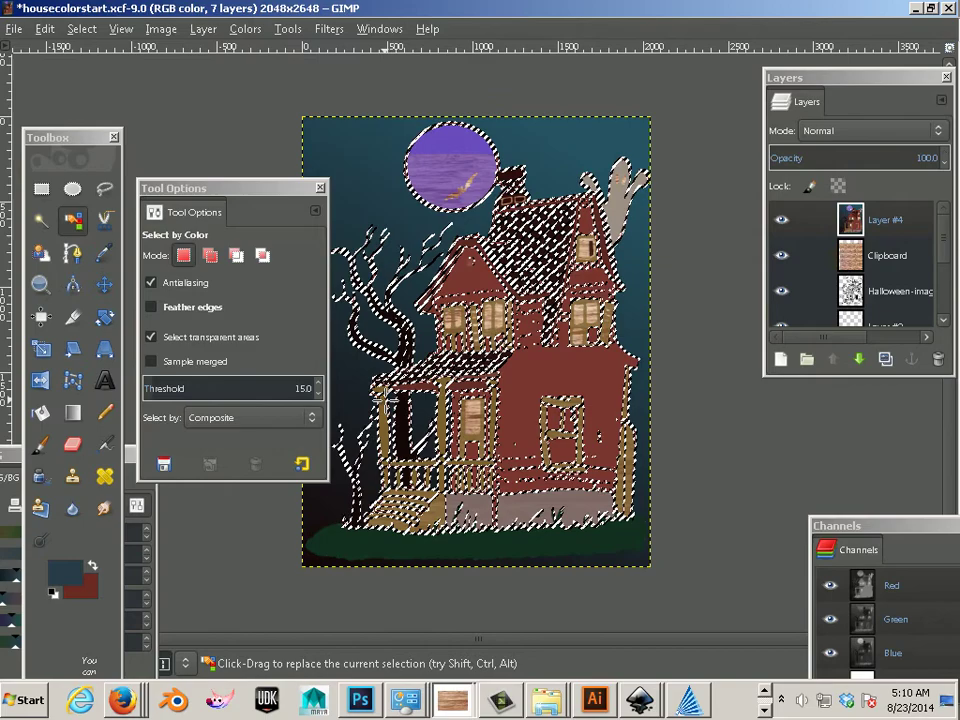
{"action": "left_click", "coordinate": [82, 29]}
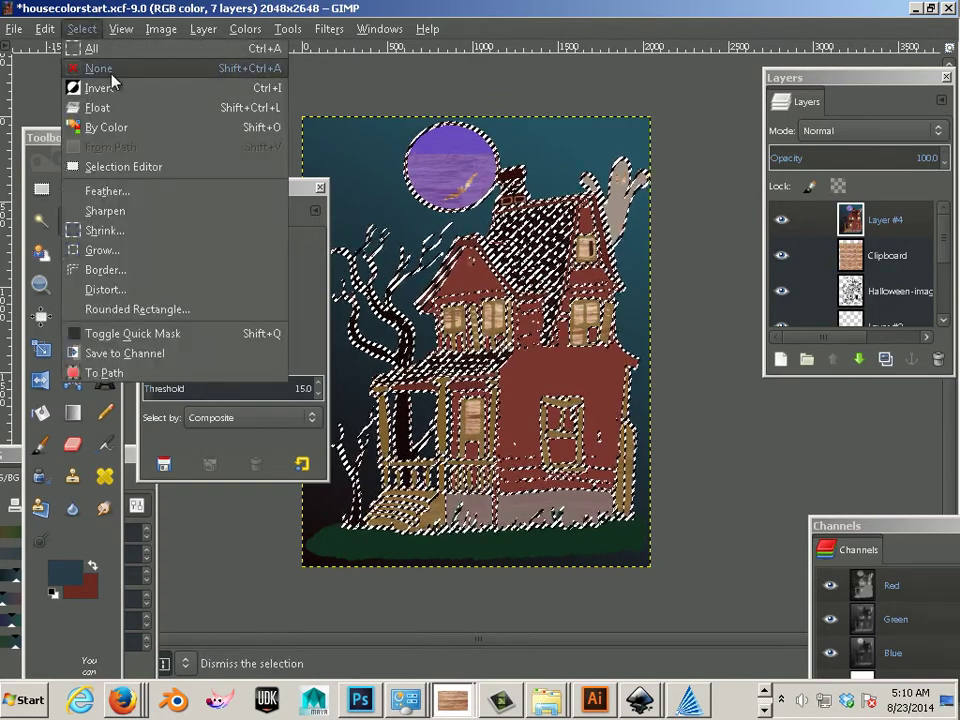
{"action": "left_click", "coordinate": [95, 88]}
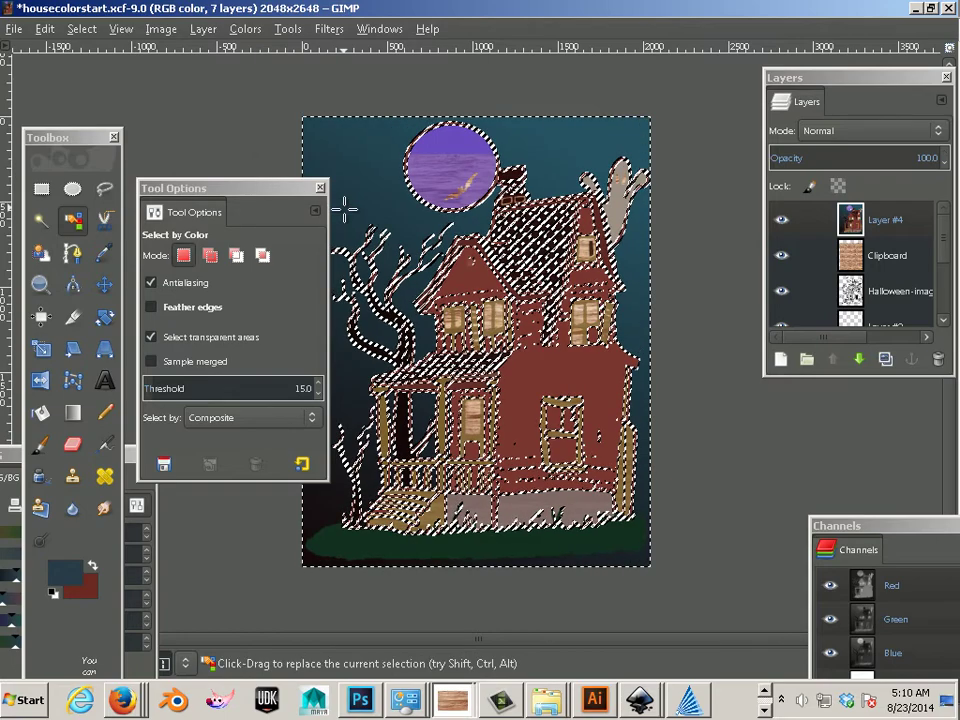
Hide Layer #4 and delete the Clipboard layer's wood outside the house shape
{"action": "left_click", "coordinate": [781, 220]}
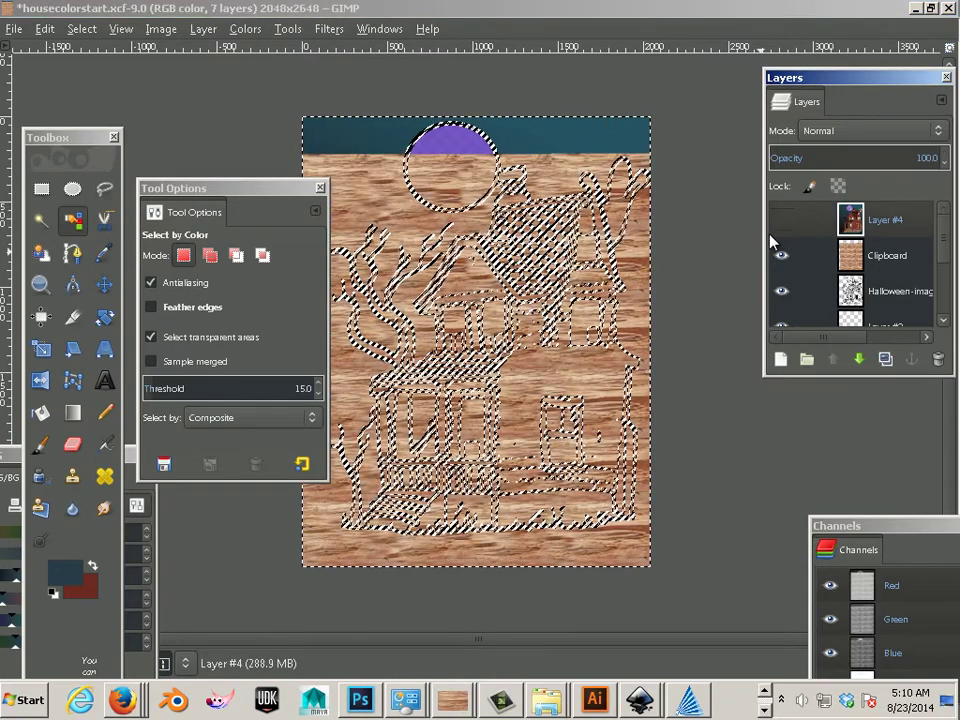
{"action": "left_click", "coordinate": [897, 260]}
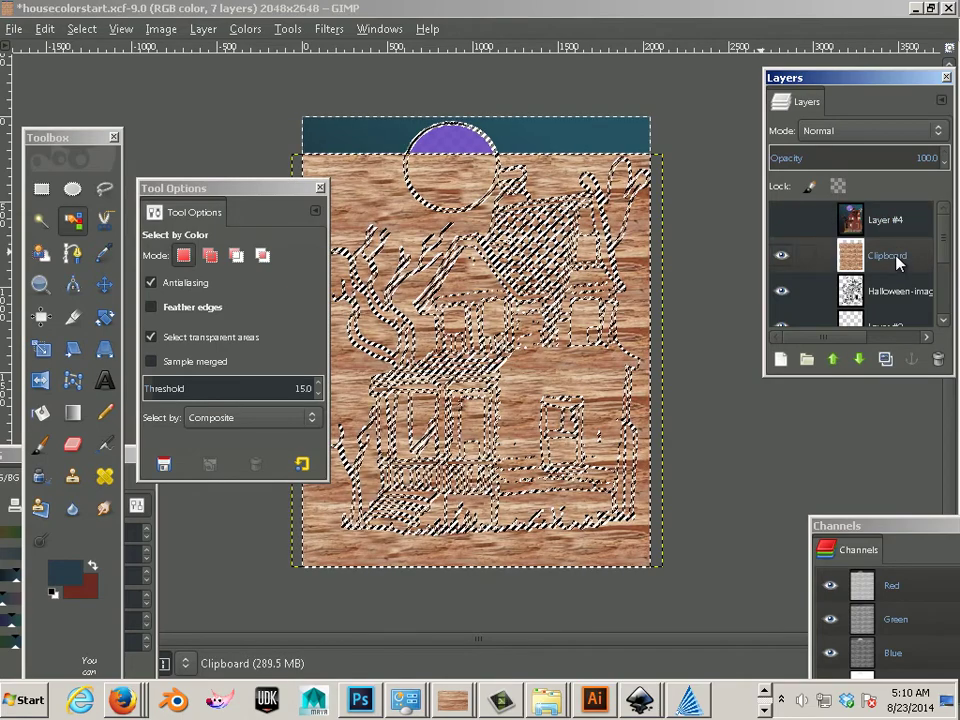
{"action": "key", "text": "Delete"}
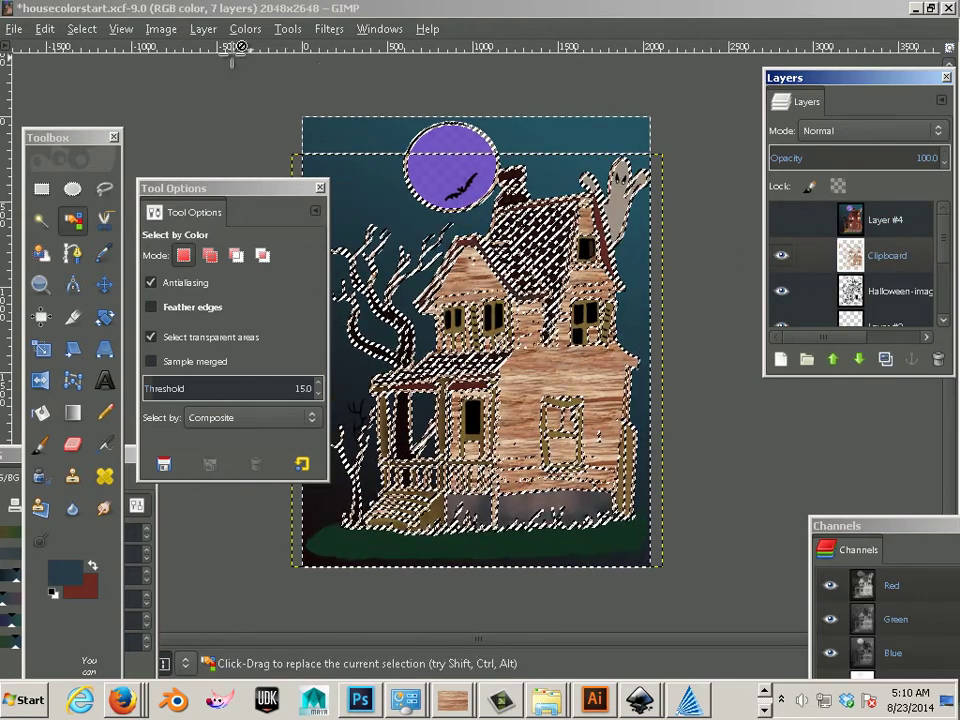
{"action": "left_click", "coordinate": [80, 29]}
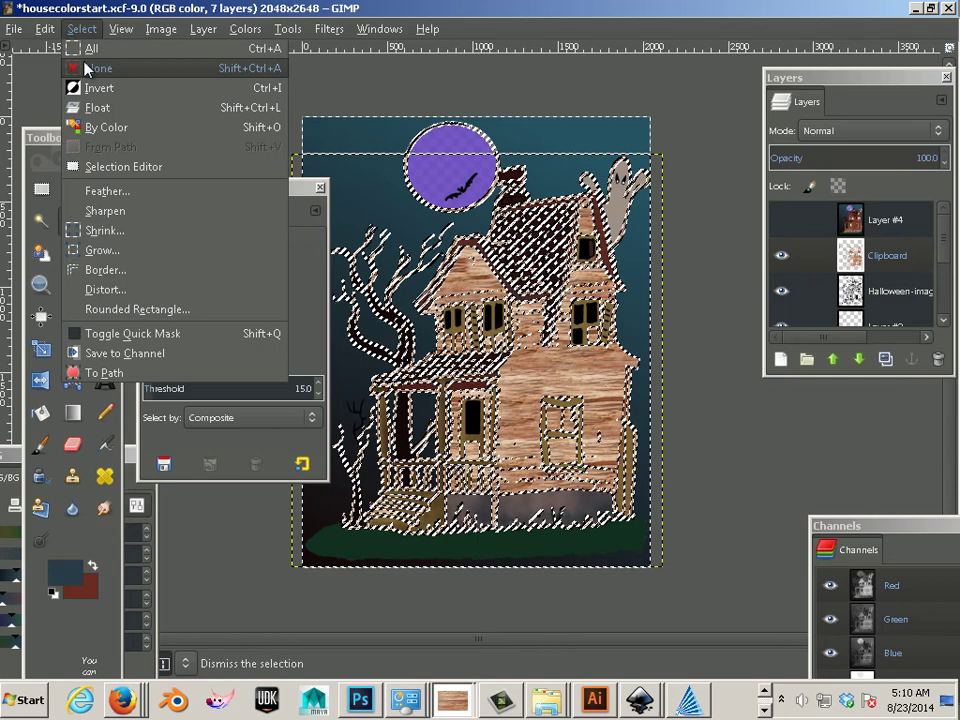
Clear the selection and set the Clipboard wood layer's blend mode to Multiply
{"action": "left_click", "coordinate": [100, 67]}
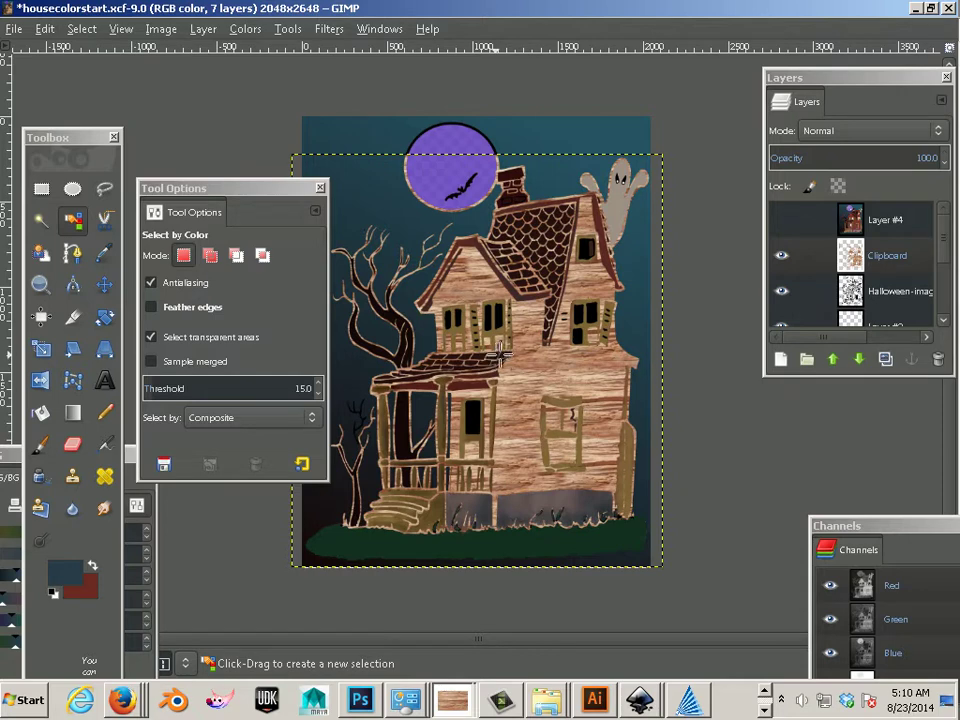
{"action": "left_click", "coordinate": [857, 132]}
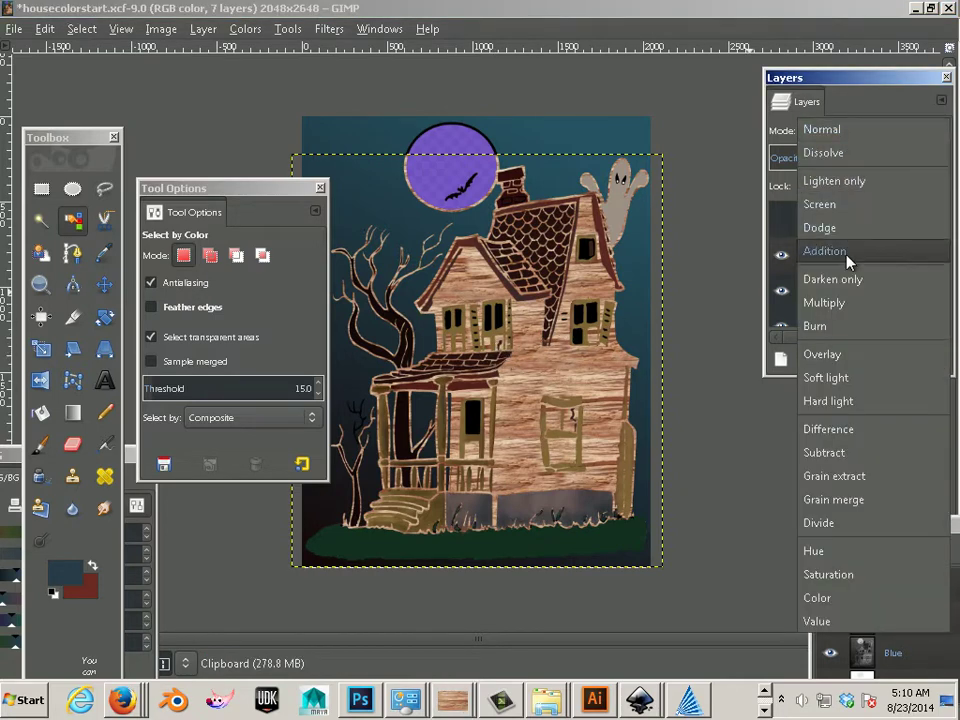
{"action": "left_click", "coordinate": [838, 302]}
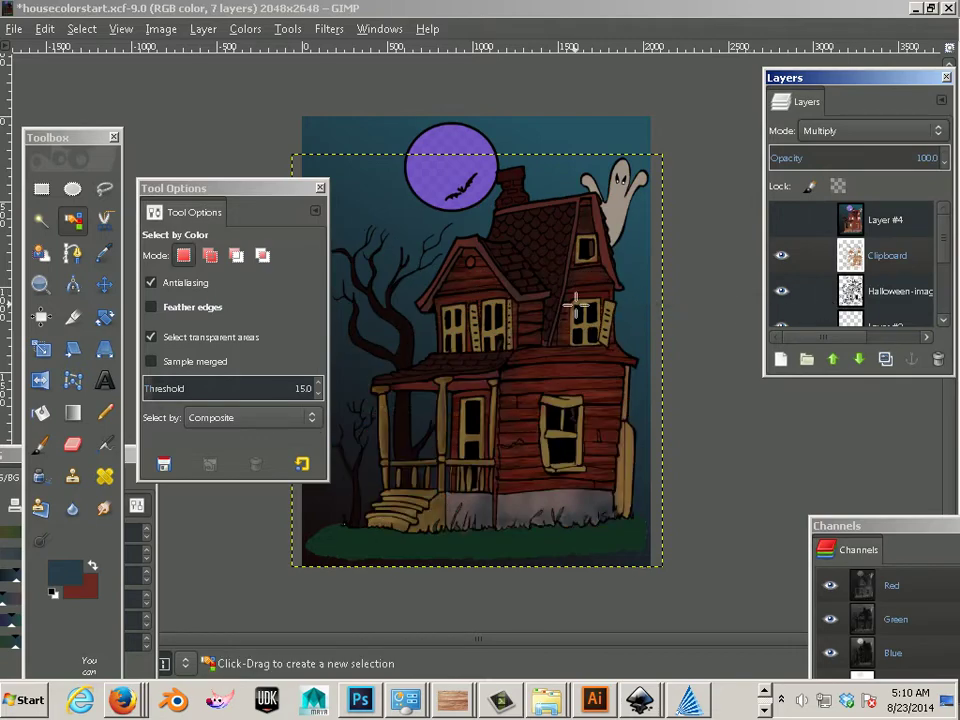
{"action": "scroll", "coordinate": [607, 320], "scroll_direction": "up", "scroll_amount": 2}
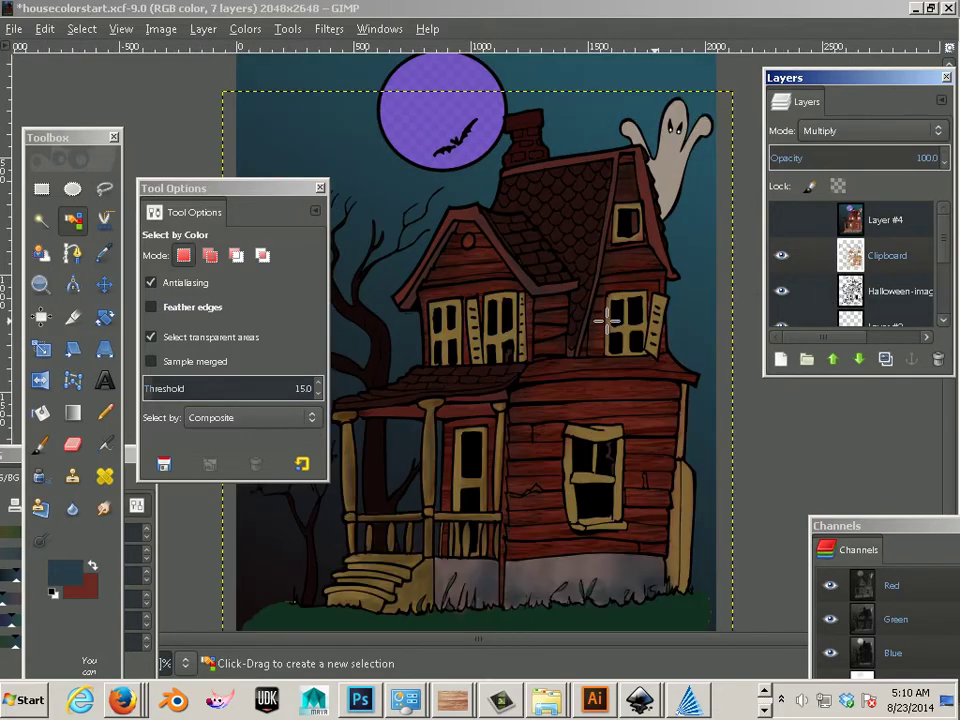
{"action": "scroll", "coordinate": [607, 320], "scroll_direction": "down", "scroll_amount": 1}
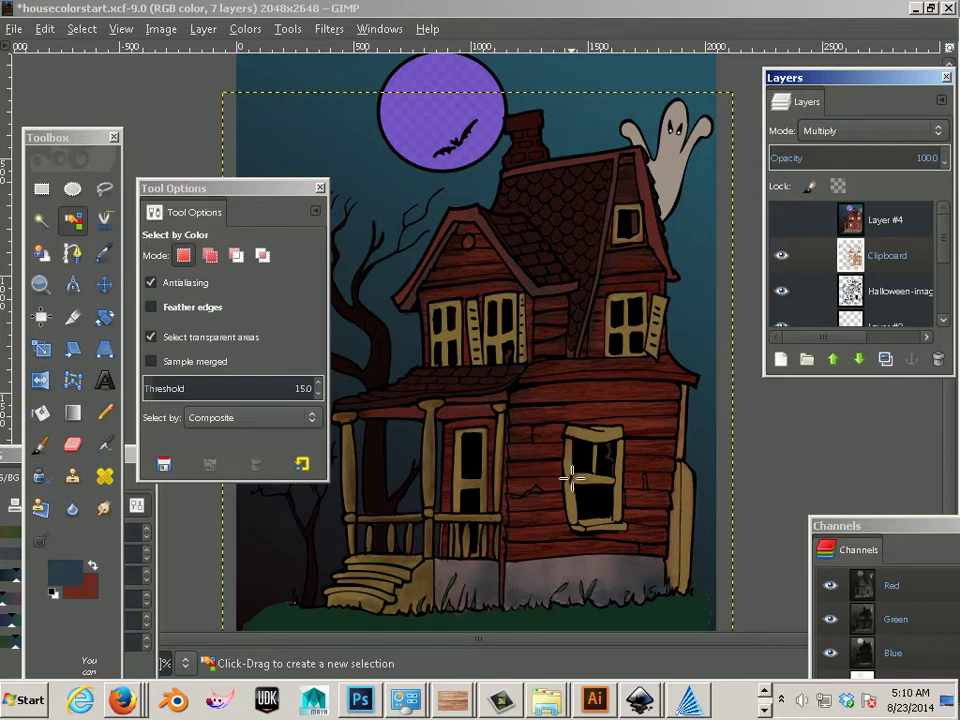
Toggle the wood layer's visibility to compare, then set the Clipboard layer opacity to 73.0
{"action": "scroll", "coordinate": [570, 485], "scroll_direction": "up", "scroll_amount": 4}
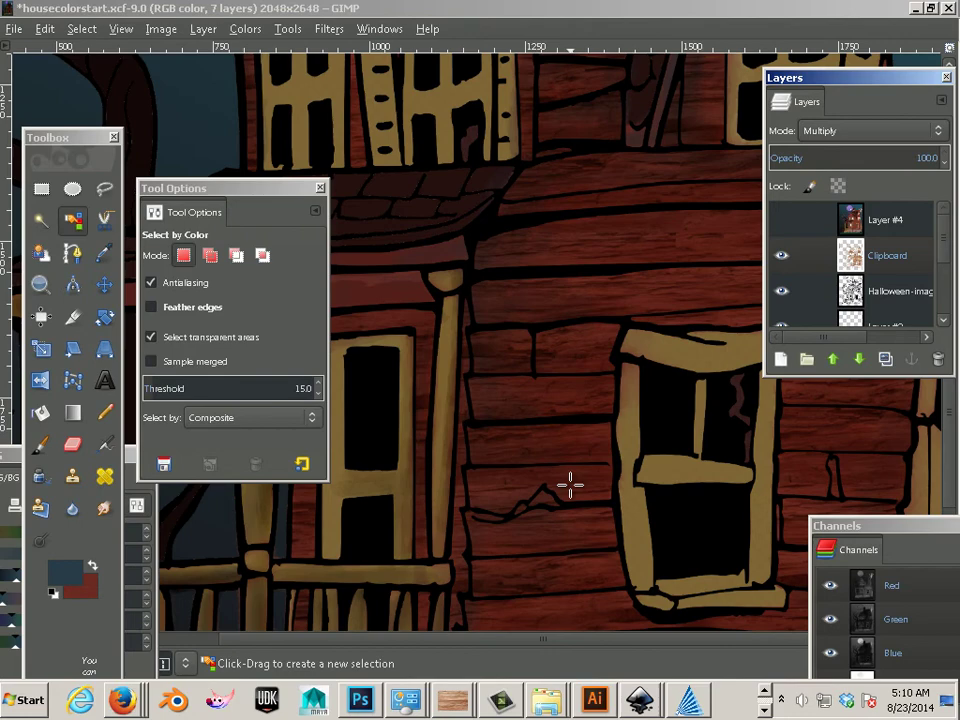
{"action": "scroll", "coordinate": [570, 485], "scroll_direction": "up", "scroll_amount": 2}
{"action": "scroll", "coordinate": [570, 485], "scroll_direction": "down", "scroll_amount": 3}
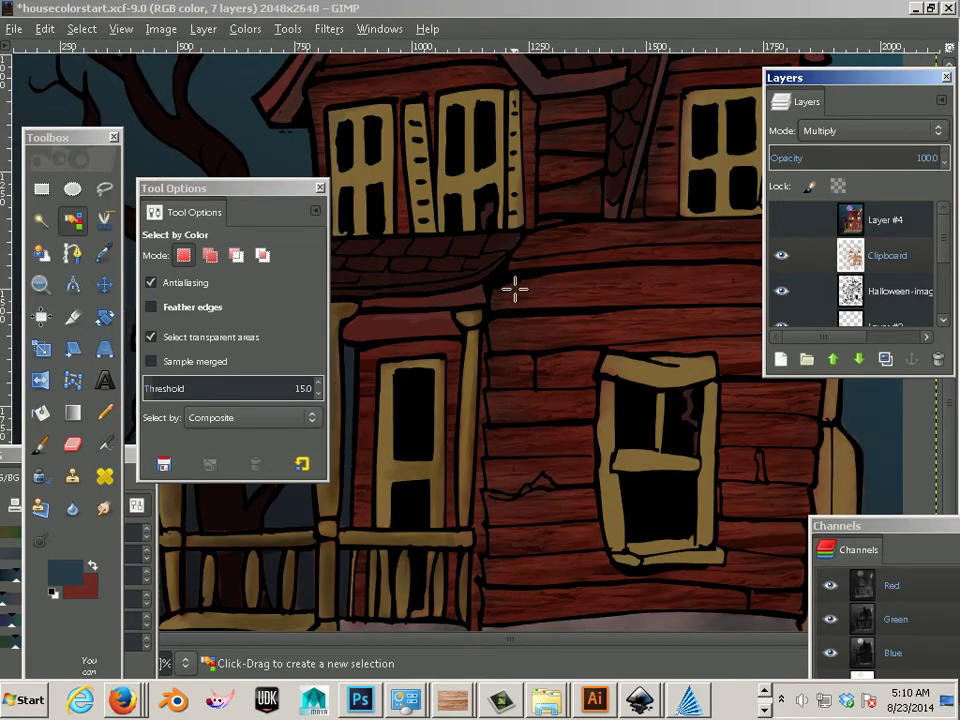
{"action": "left_click", "coordinate": [782, 256]}
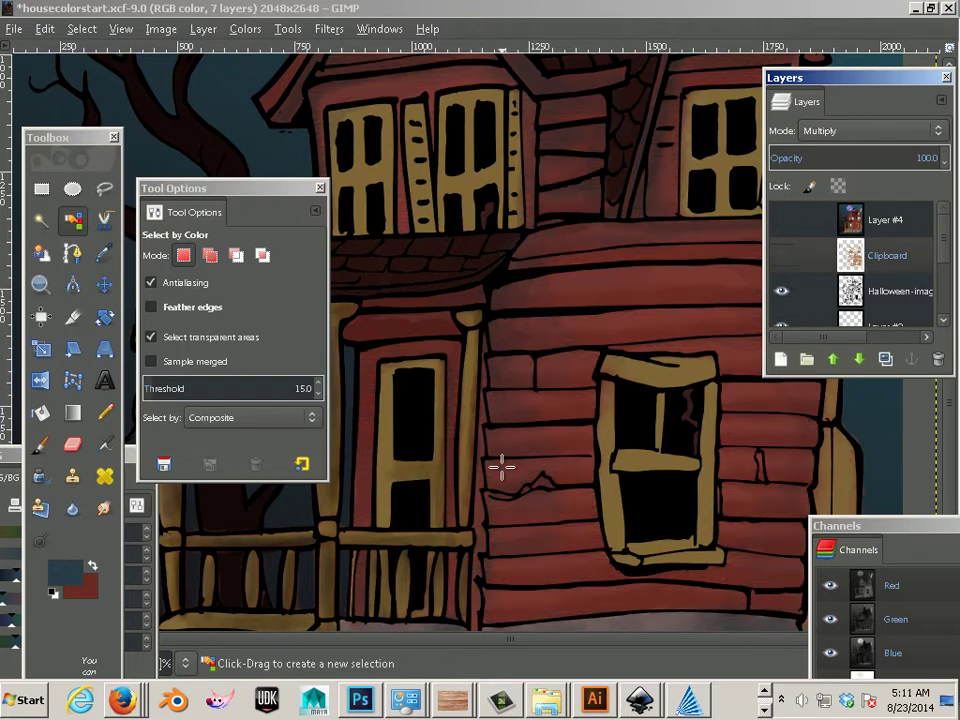
{"action": "left_click", "coordinate": [782, 256]}
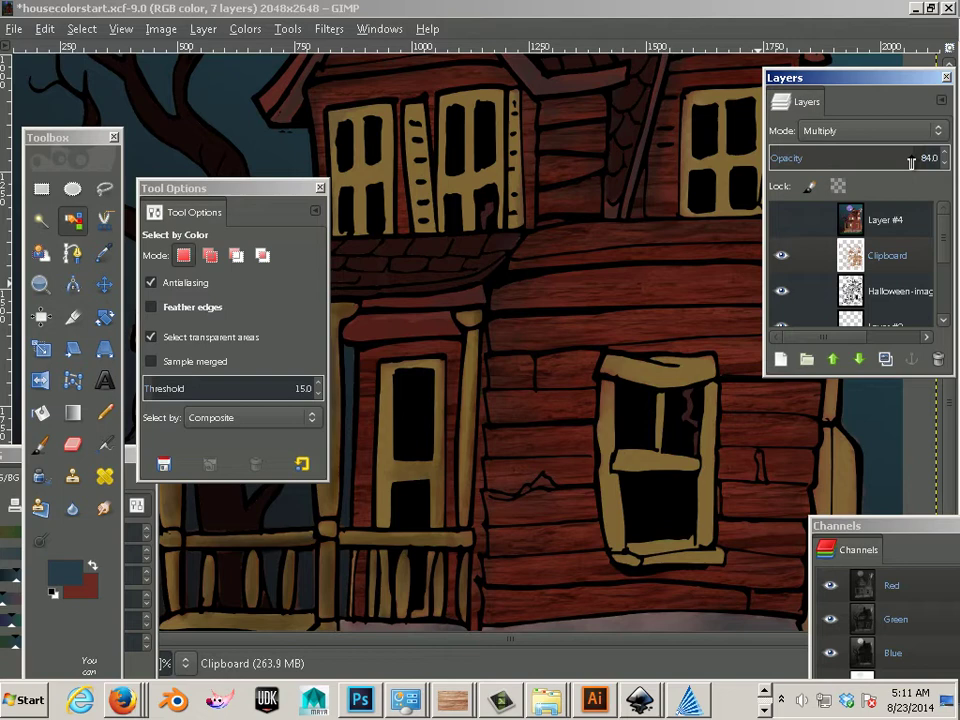
{"action": "left_click_drag", "start_coordinate": [911, 162], "coordinate": [910, 163]}
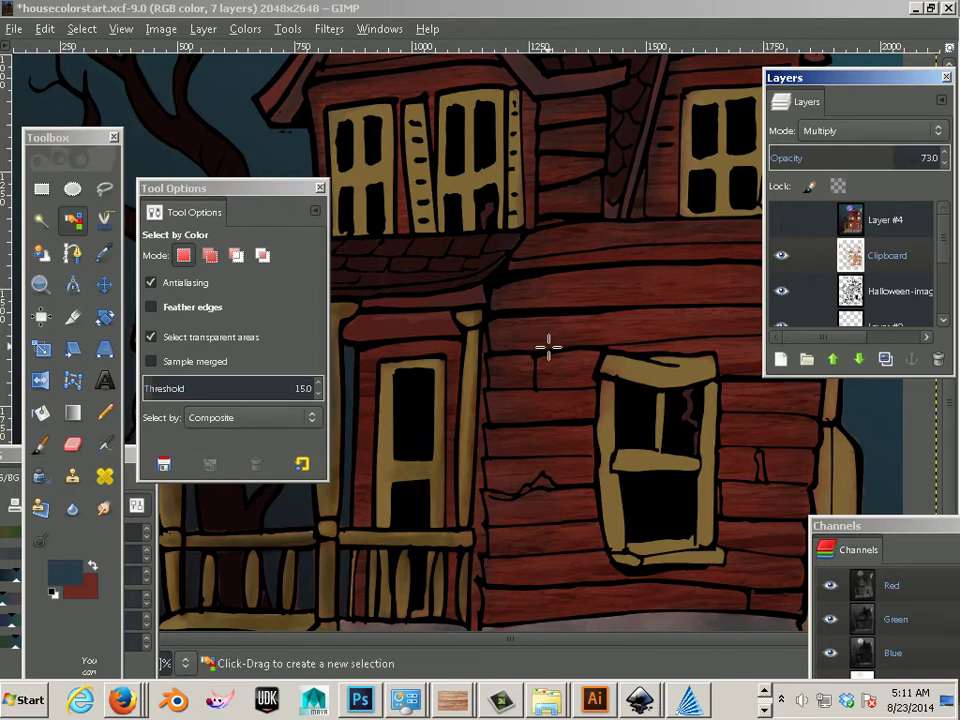
{"action": "key", "text": "minus"}
{"action": "key", "text": "minus"}
{"action": "key", "text": "plus"}
{"action": "key", "text": "plus"}
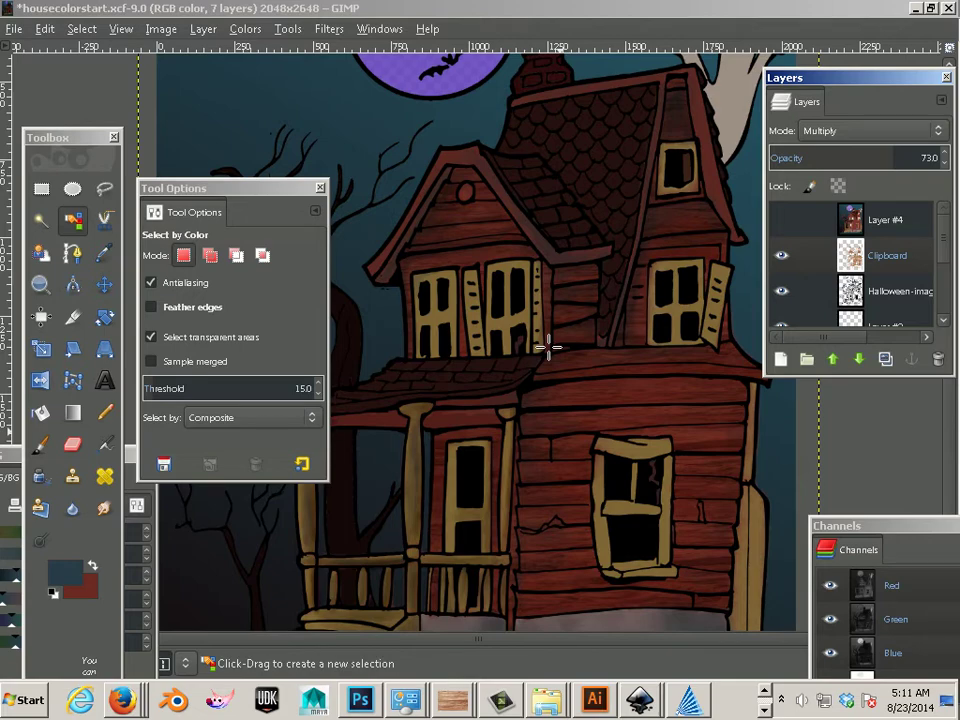
{"action": "key", "text": "plus"}
{"action": "key", "text": "minus"}
{"action": "key", "text": "minus"}
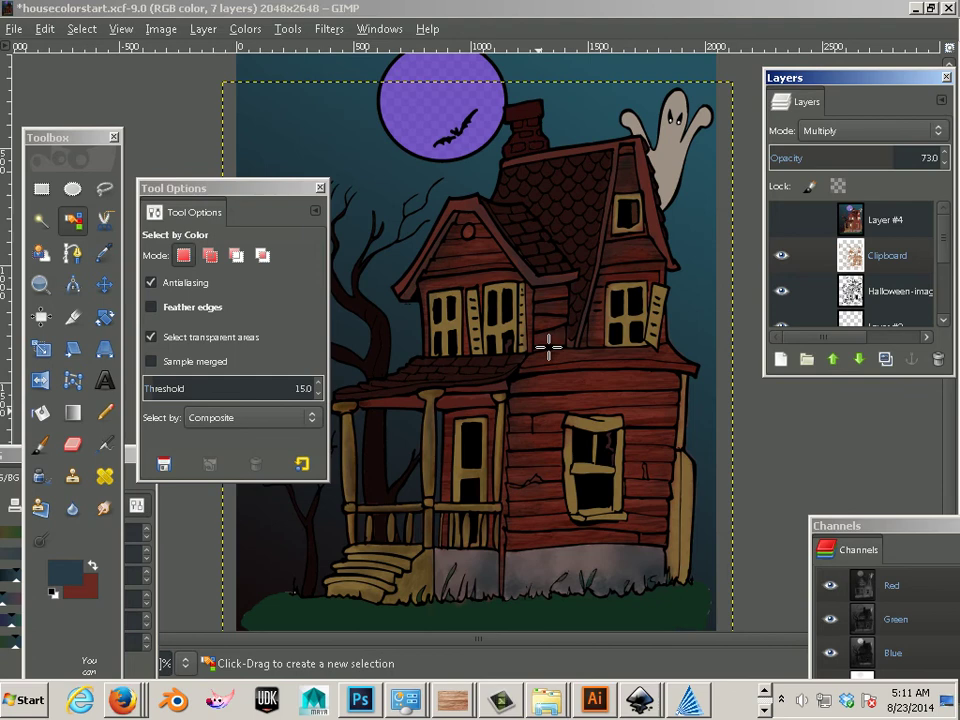